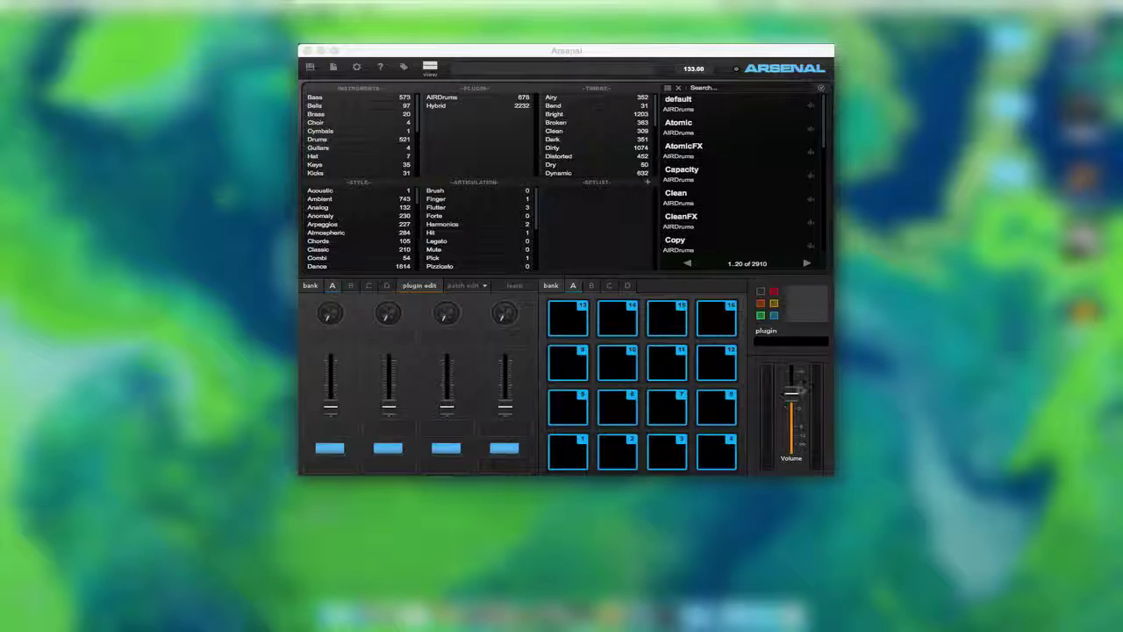
Step: Lower the master volume slightly
left_click(794, 387)
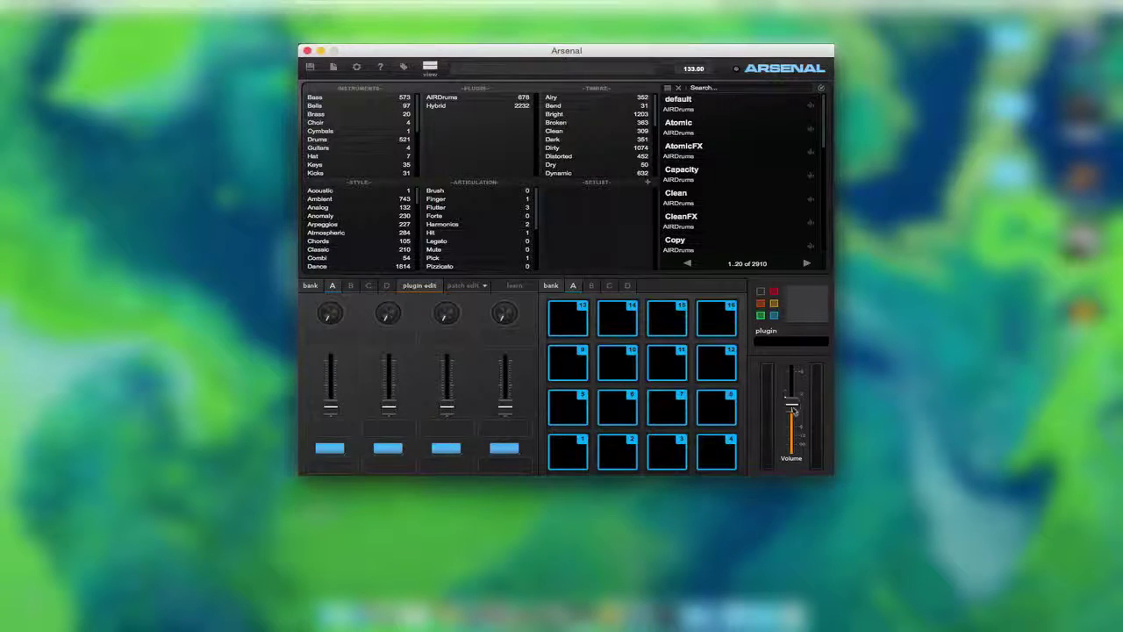
left_click(505, 447)
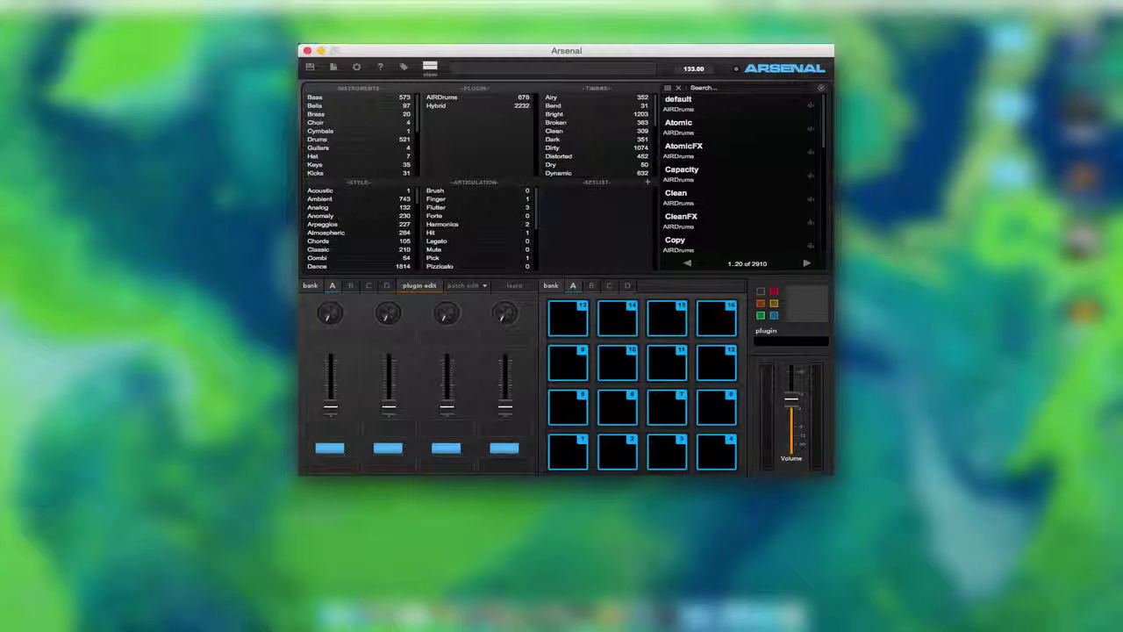
Step: Look through the pad banks A, B, C and D, ending on bank D
left_click(591, 285)
left_click(609, 285)
left_click(626, 285)
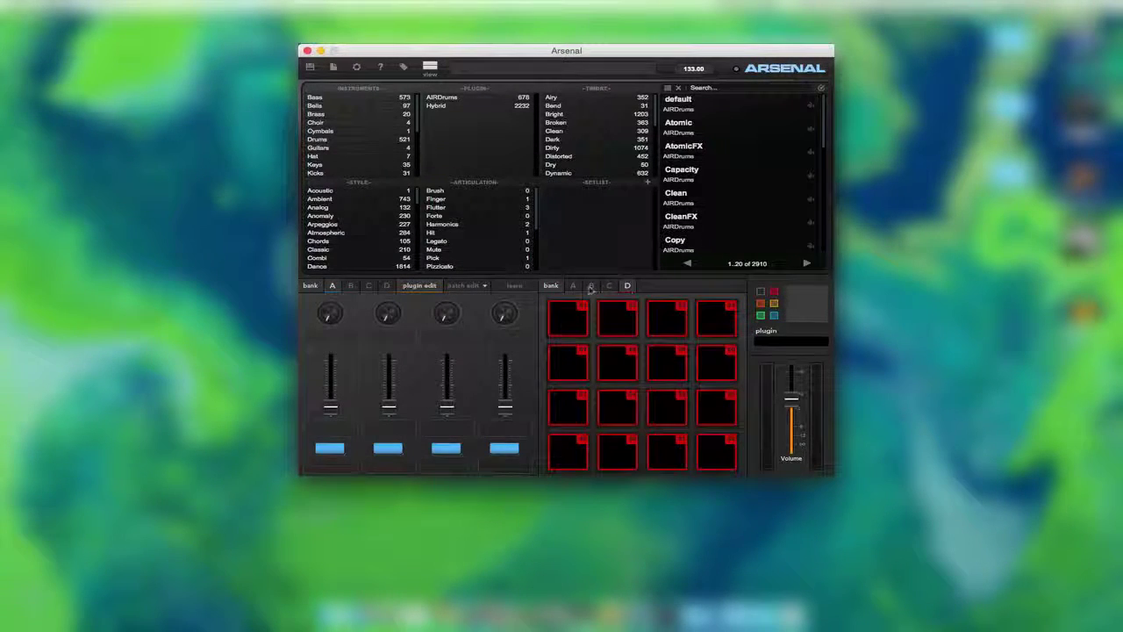
left_click(572, 285)
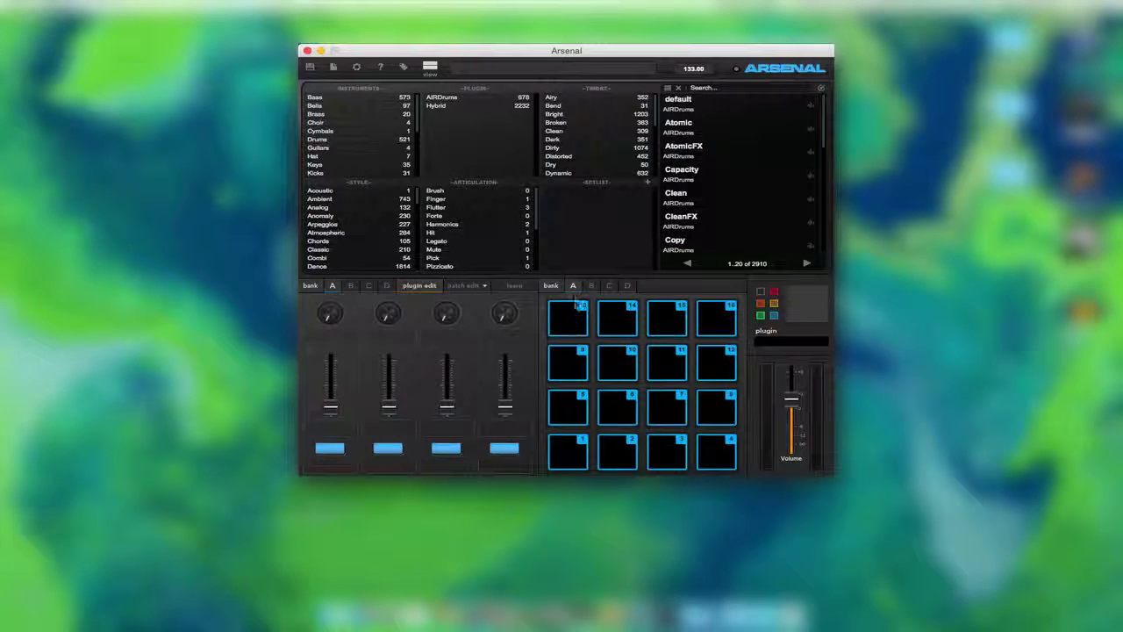
left_click(592, 287)
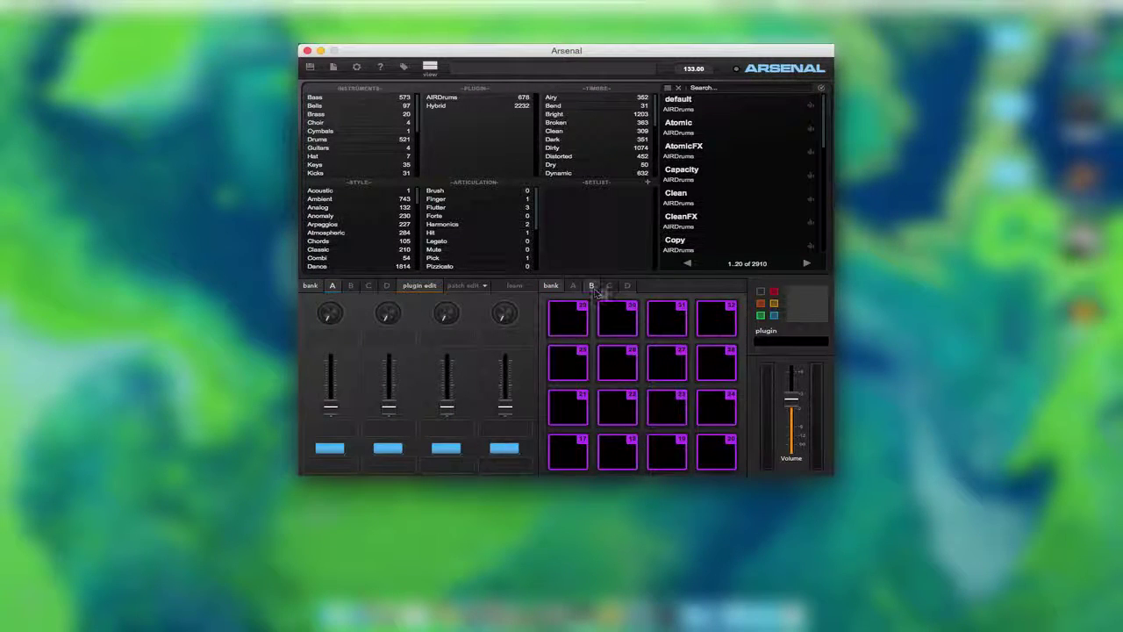
left_click(608, 285)
left_click(625, 285)
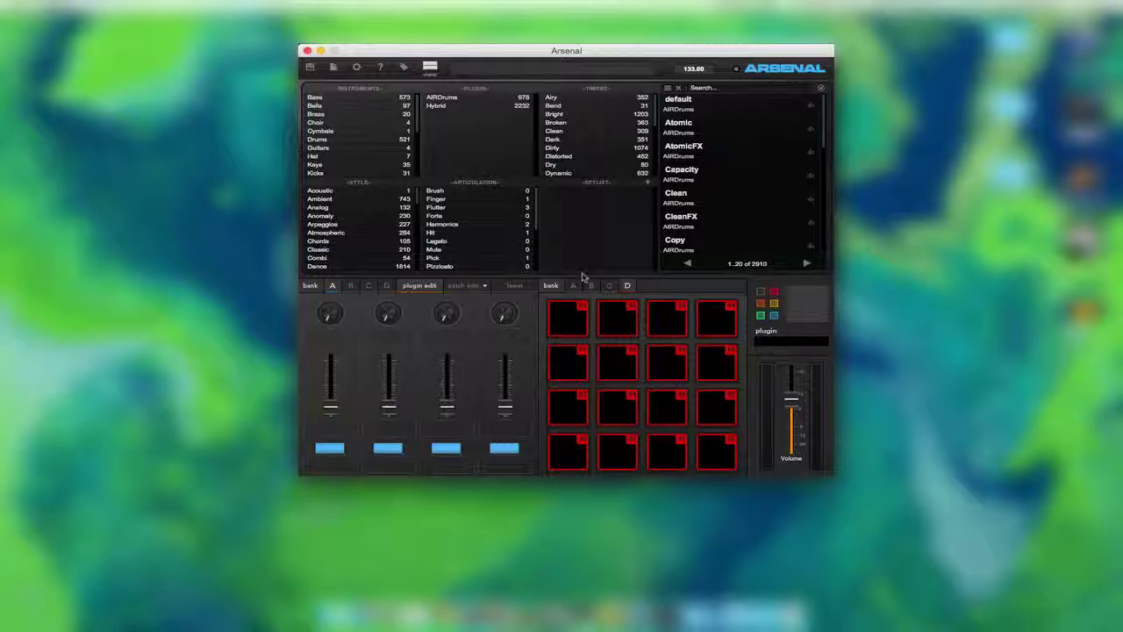
Step: View patch edit mode briefly, and show bank B for both the controls and the pads before returning both to bank A
left_click(465, 285)
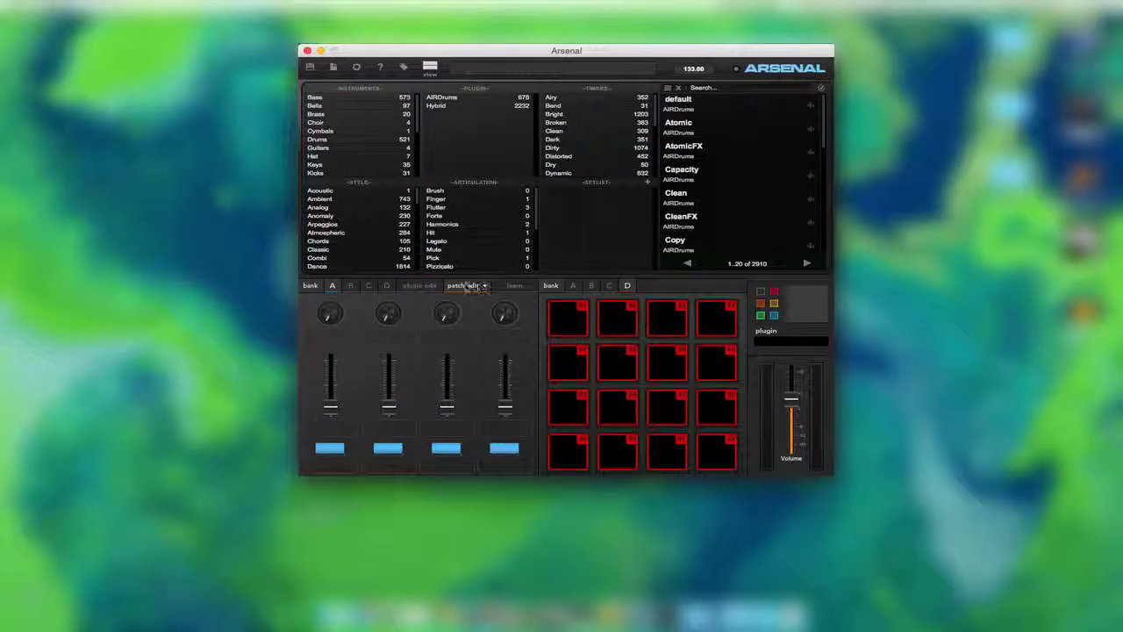
left_click(419, 285)
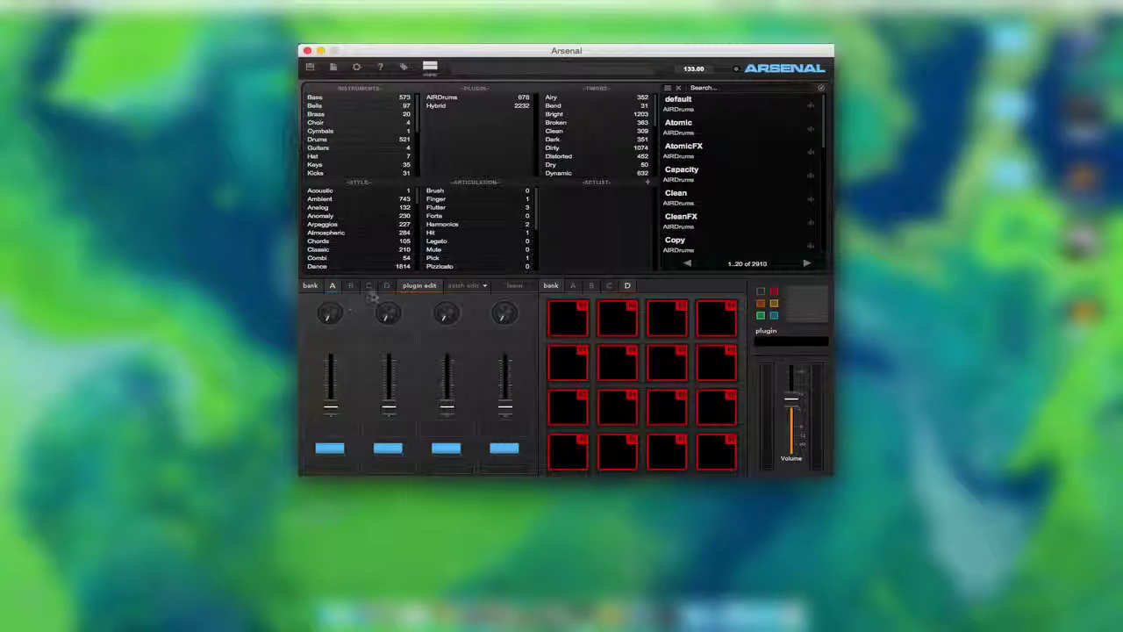
left_click(573, 285)
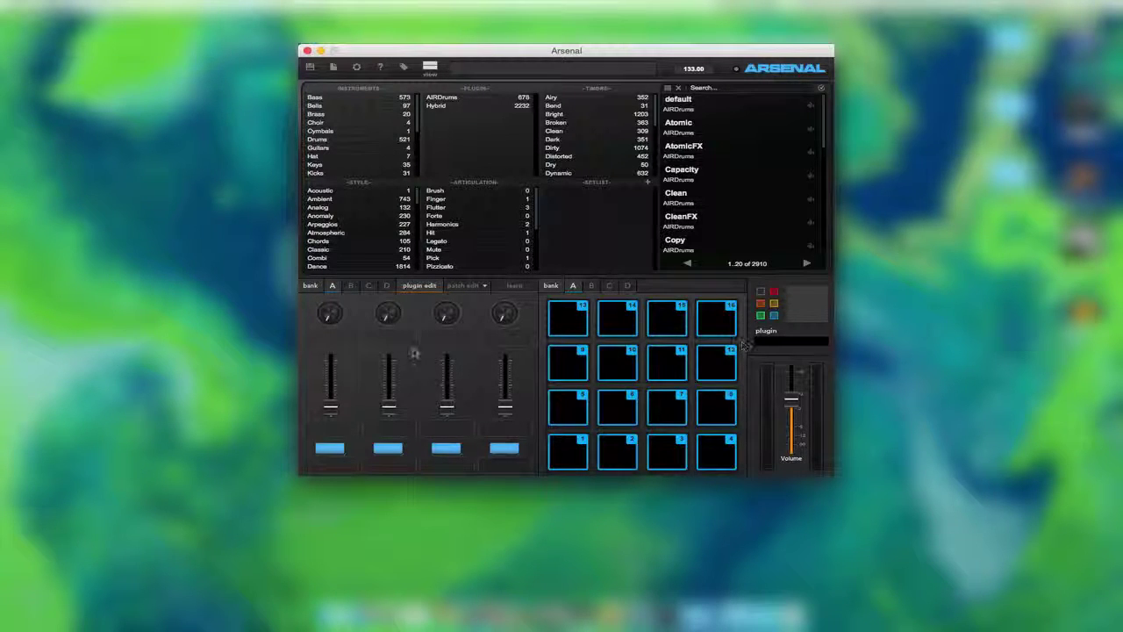
left_click(591, 285)
left_click(352, 285)
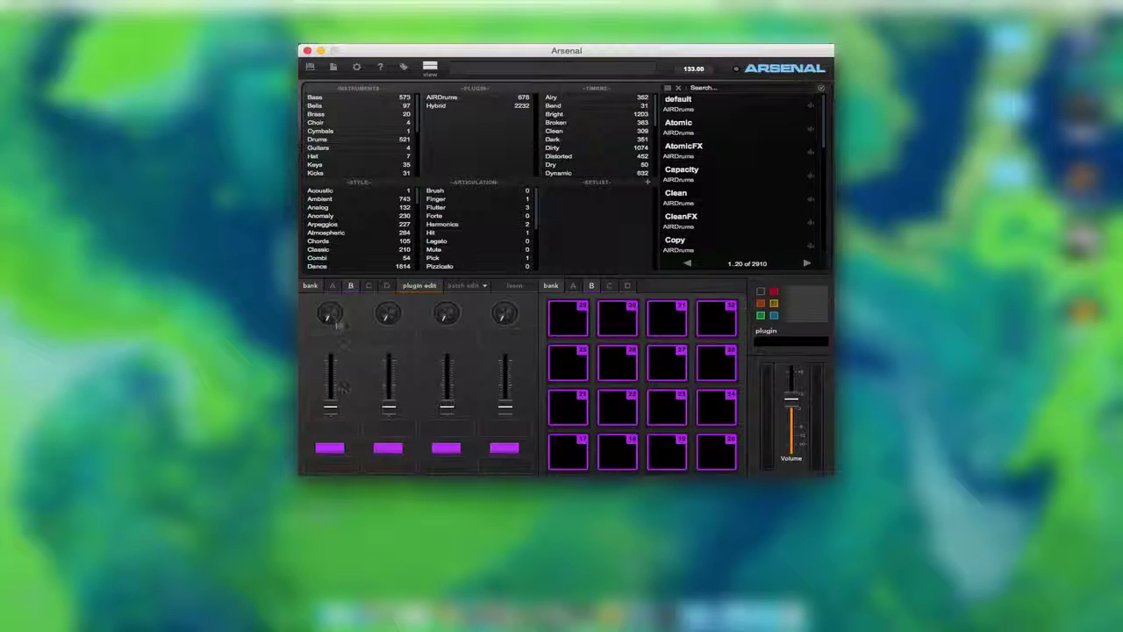
left_click(333, 285)
left_click(571, 285)
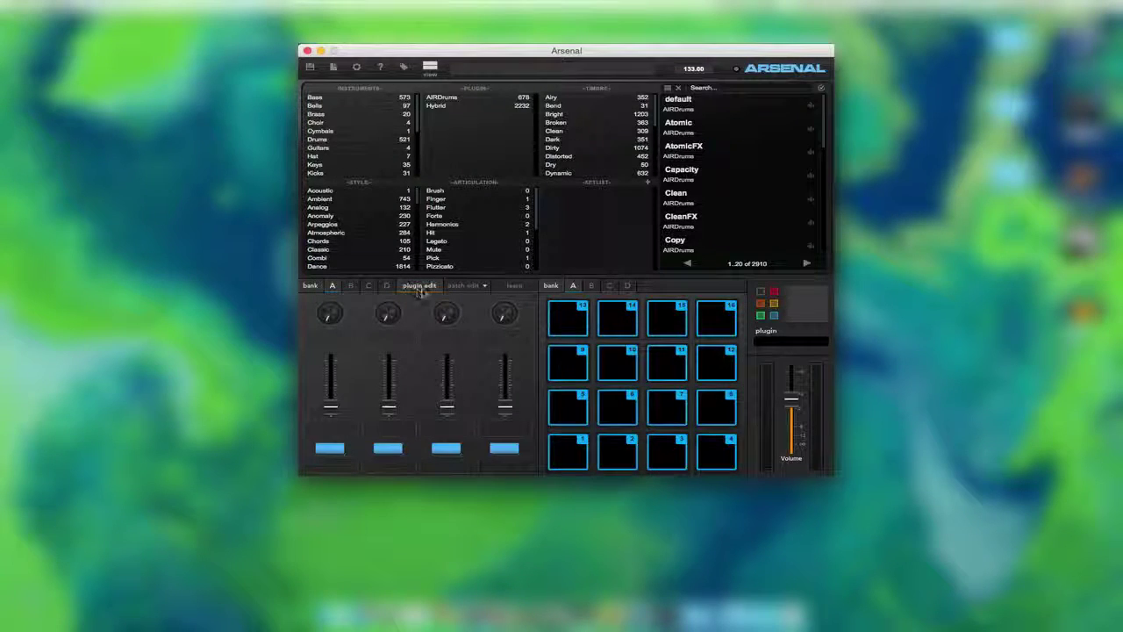
Step: Switch the controls to patch edit with learn mode on, and view the parameter choices for the fourth knob
left_click(472, 288)
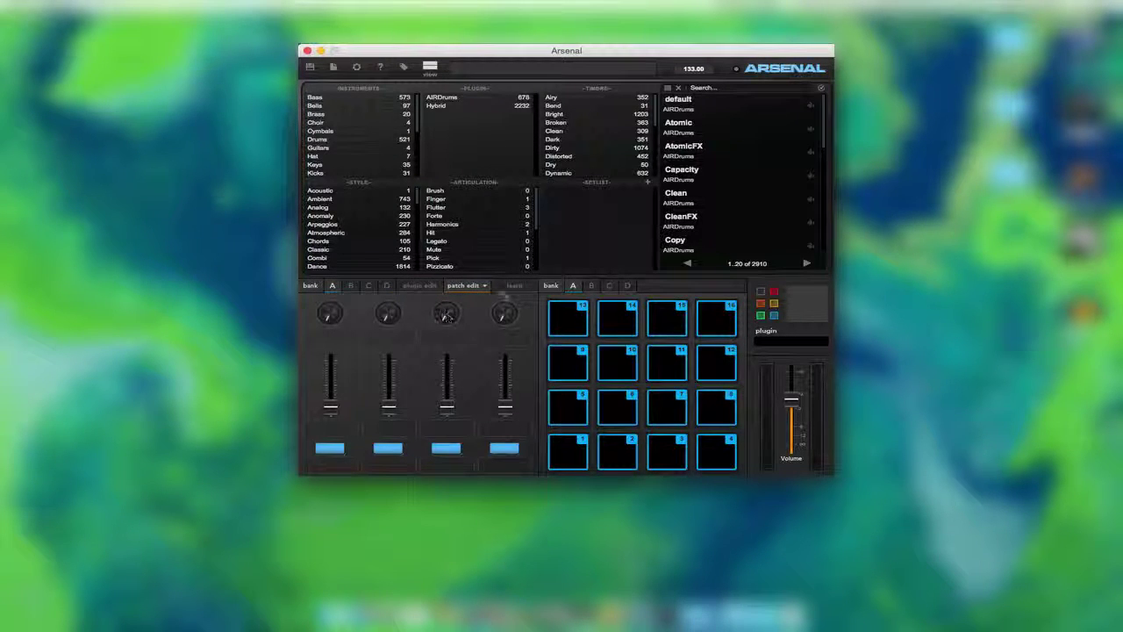
left_click(510, 287)
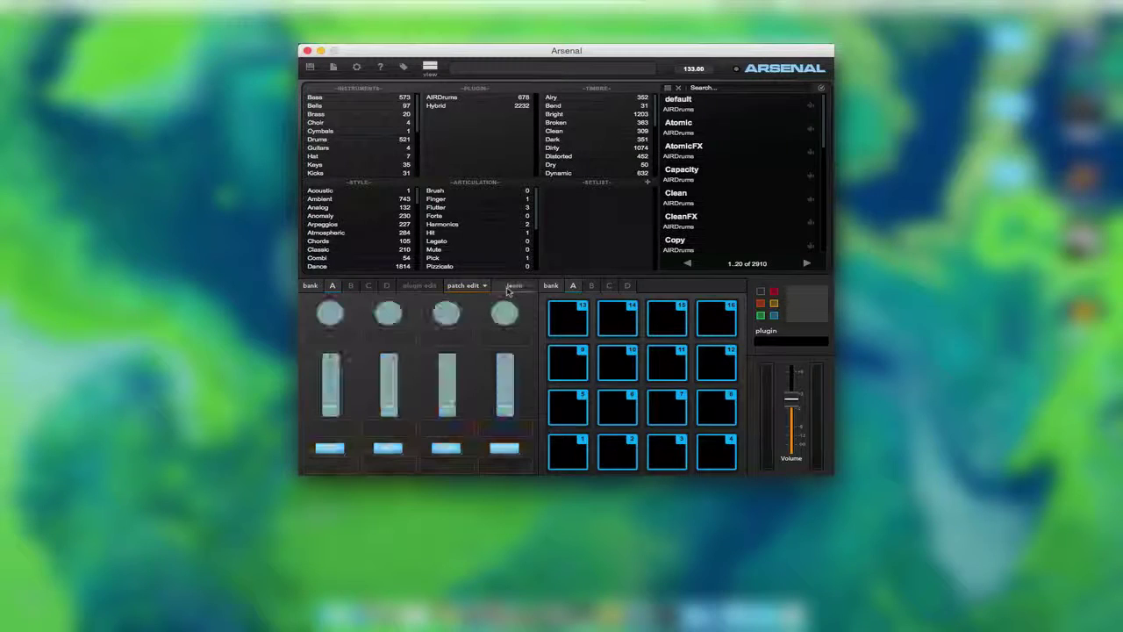
left_click(331, 316)
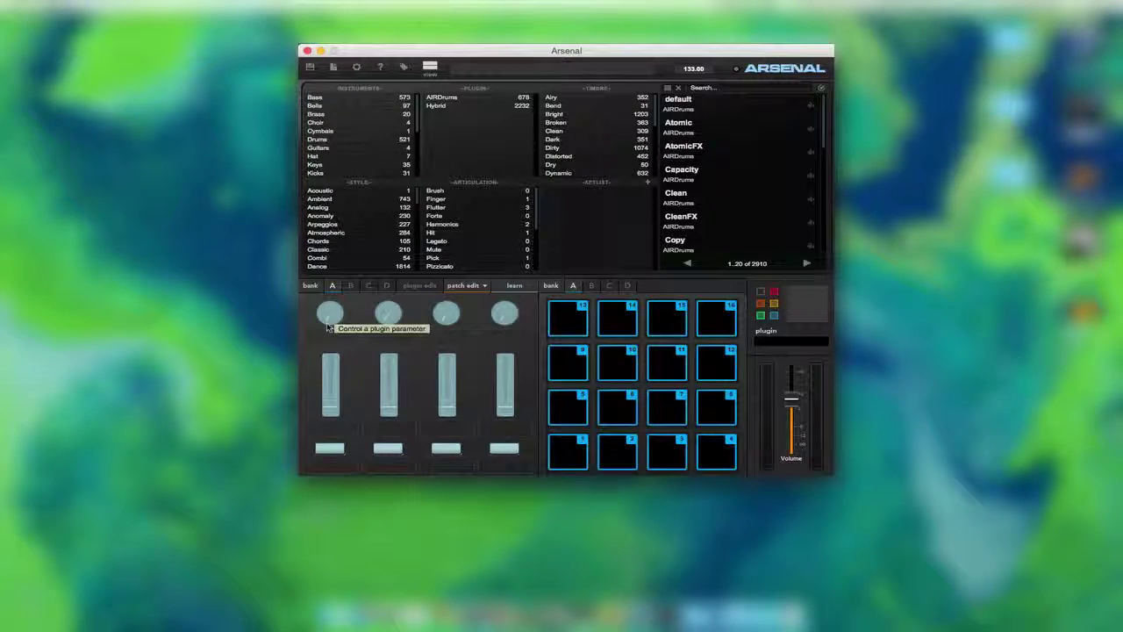
left_click(492, 334)
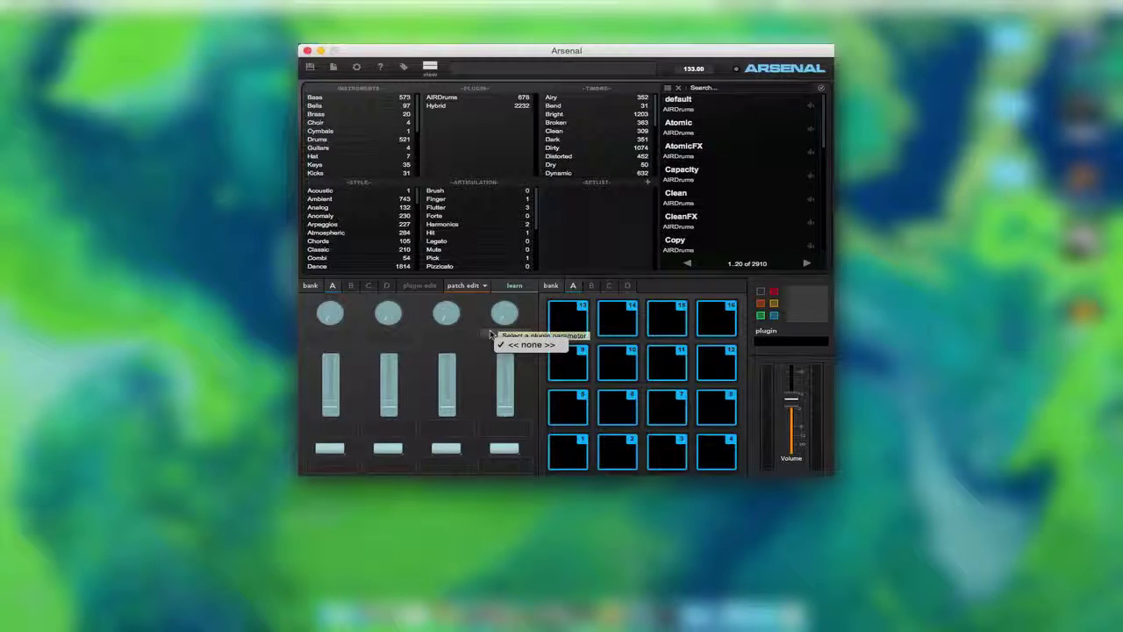
left_click(492, 334)
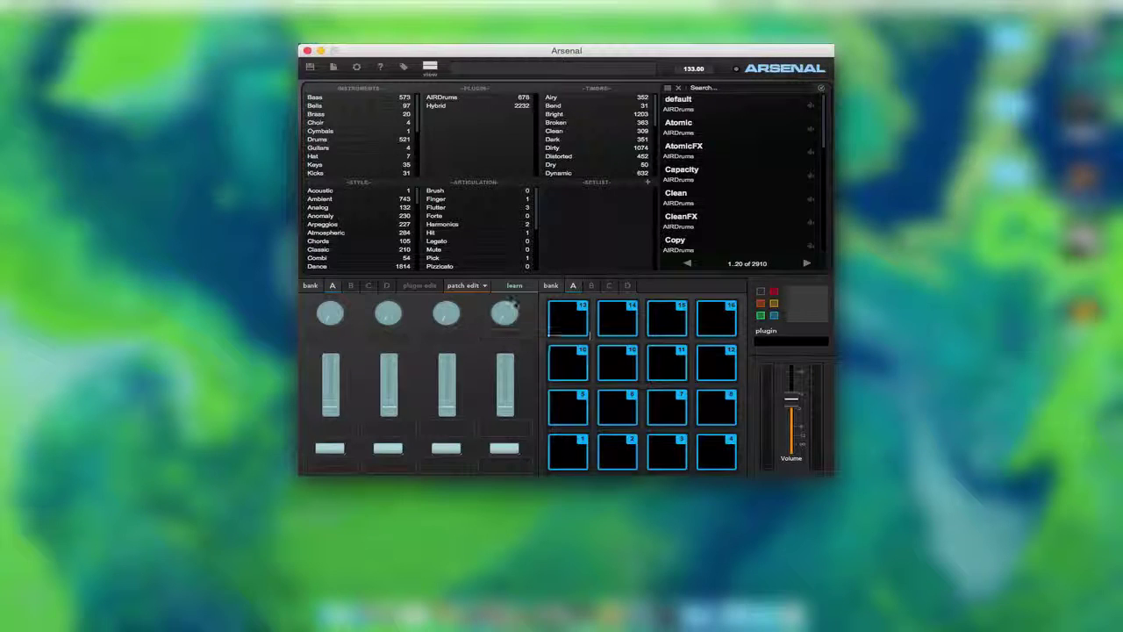
left_click(459, 290)
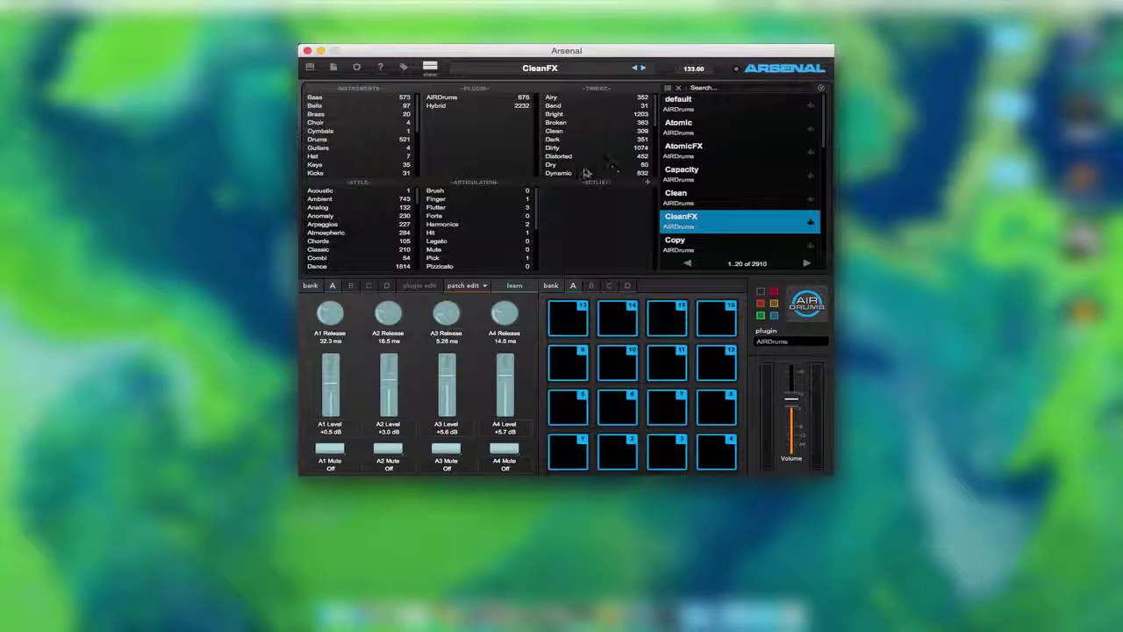
Step: Filter the patches by Ambient style and Airy timbre, and load the patch 27 Steel Galloper
left_click(321, 199)
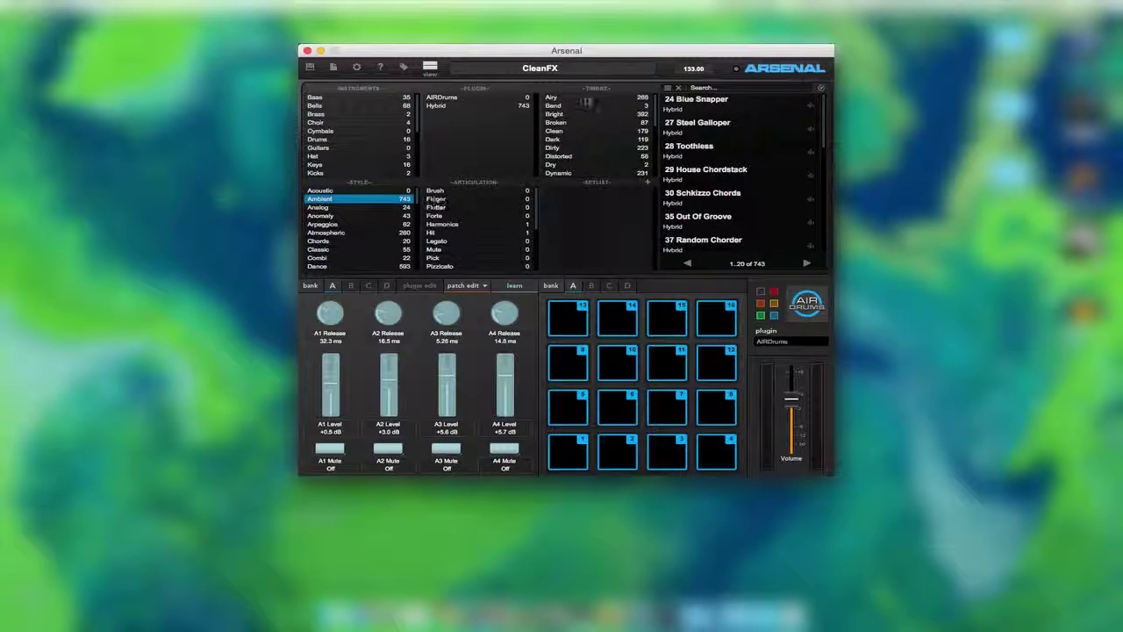
left_click(569, 97)
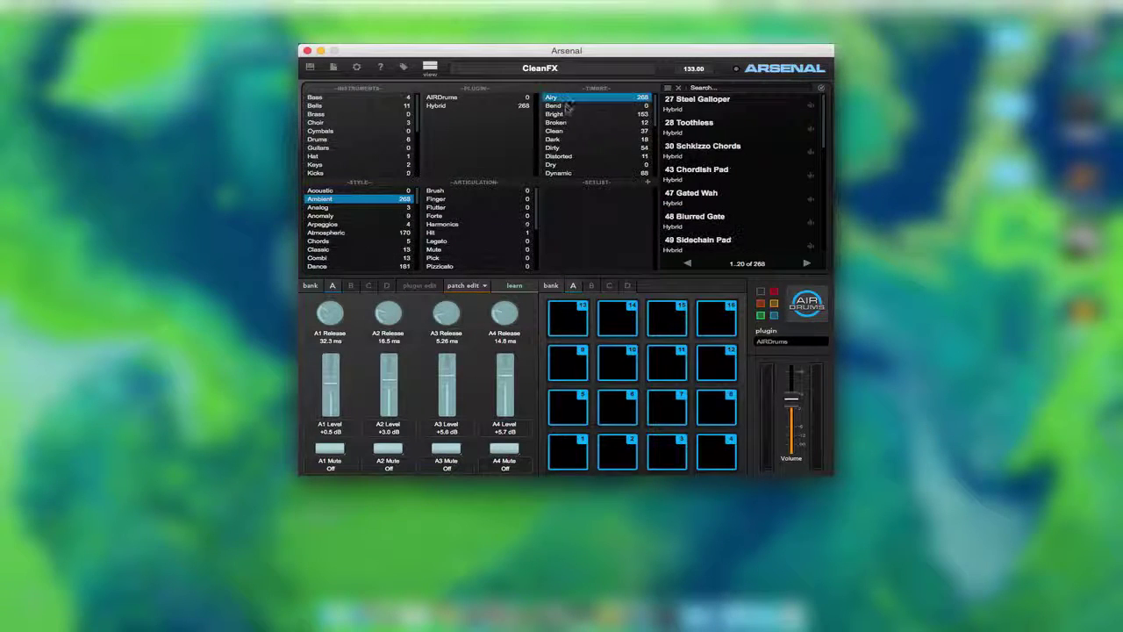
left_click(698, 102)
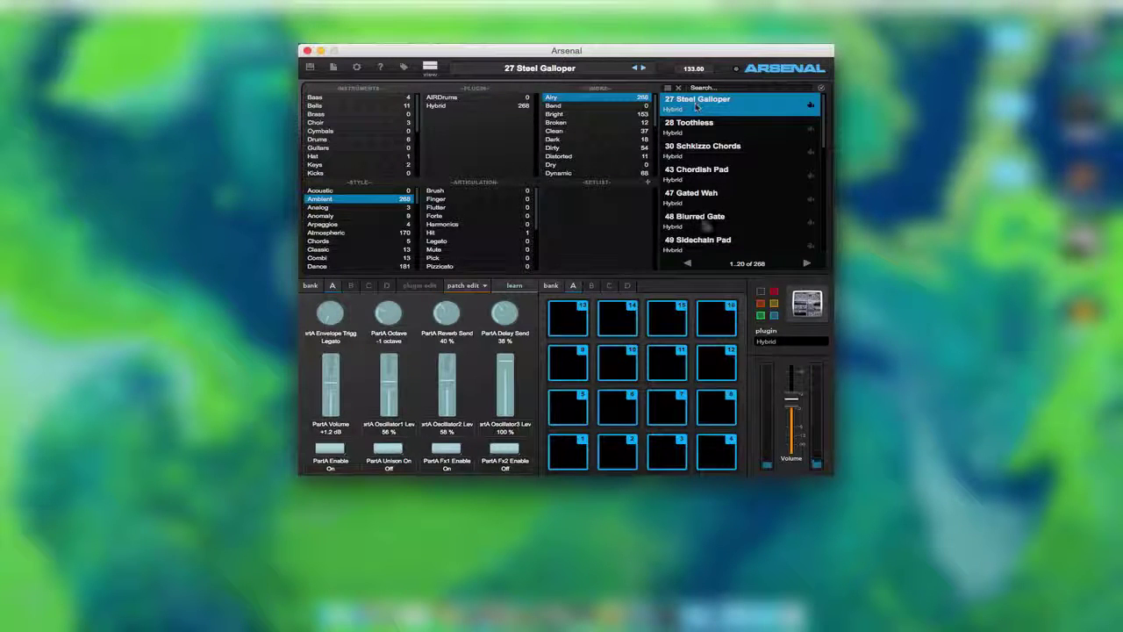
Step: Assign PartA Resonance 2 to the fourth knob of the patch
left_click(498, 334)
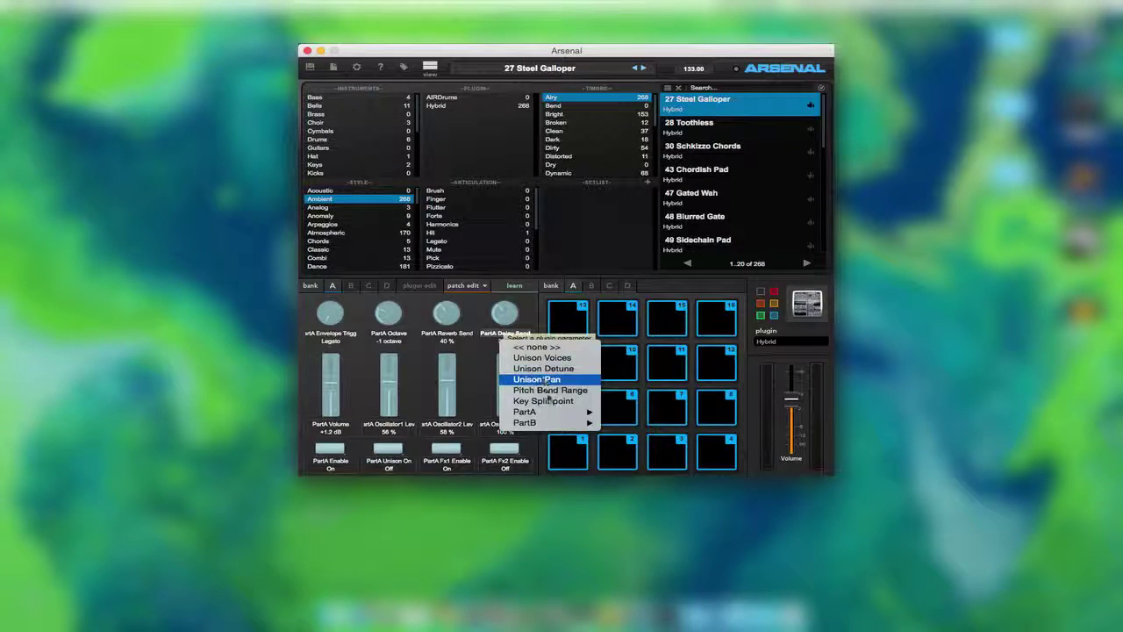
left_click(468, 373)
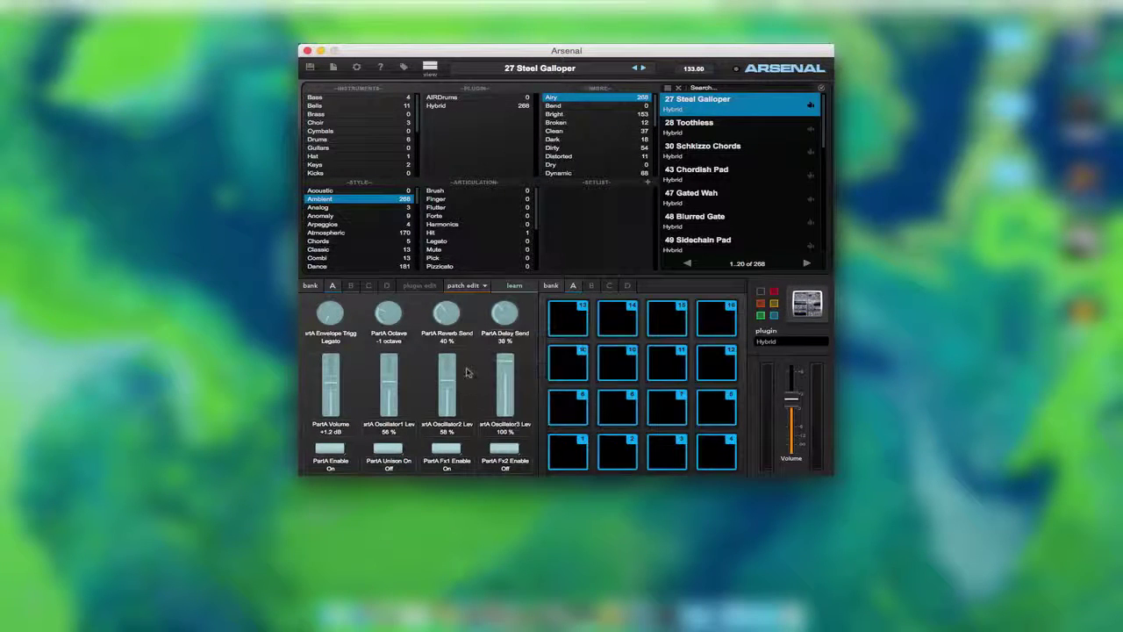
left_click(506, 335)
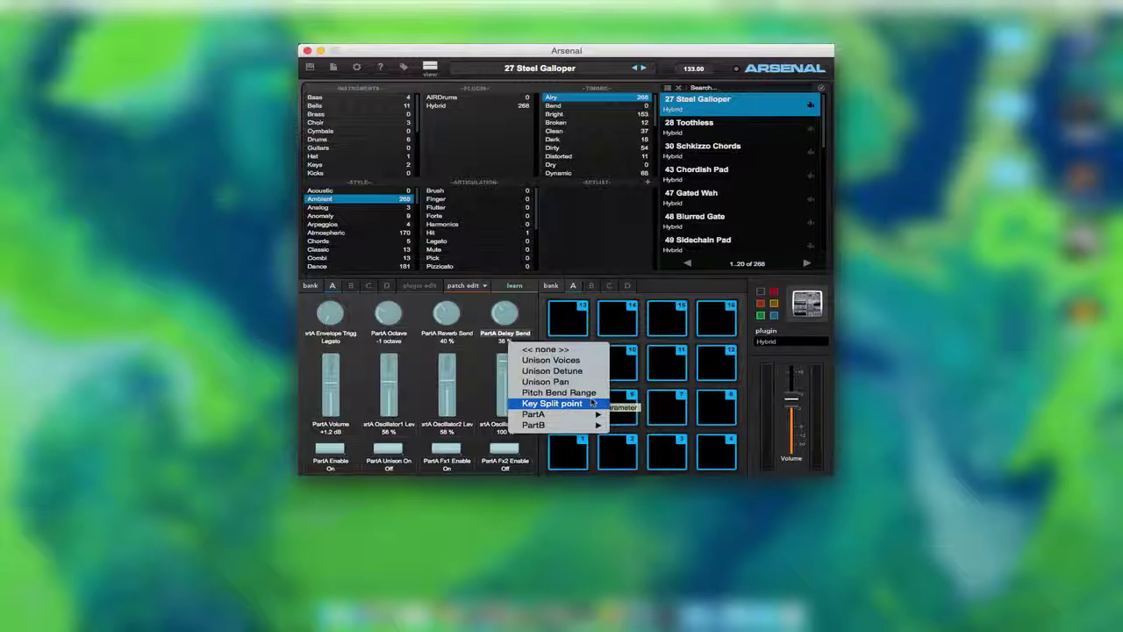
mouse_move(579, 415)
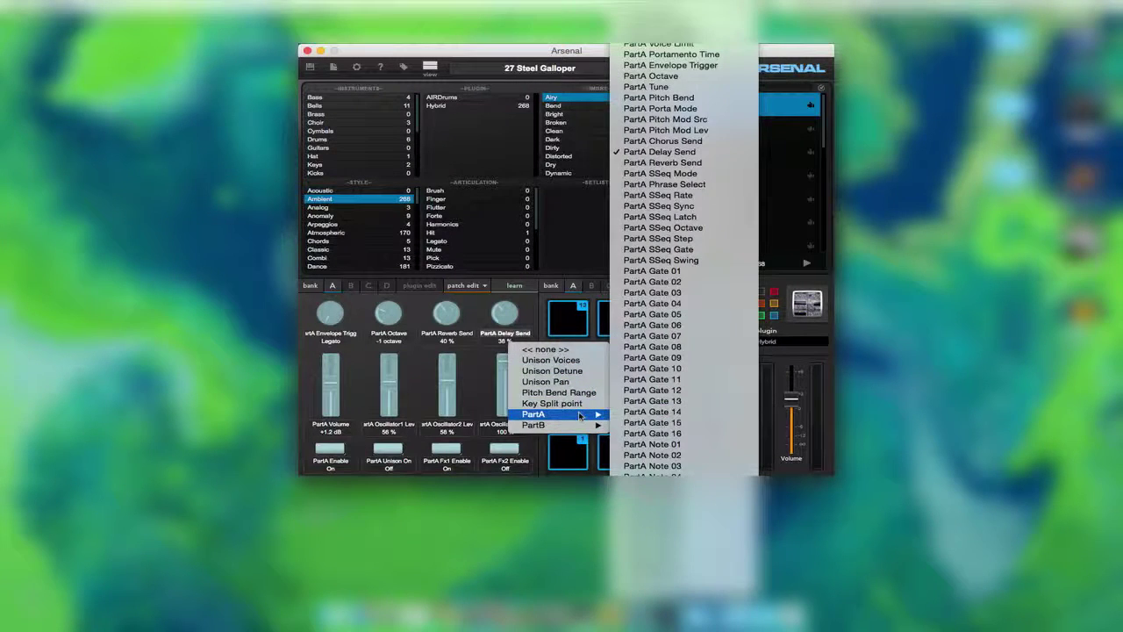
scroll(682, 438, "down", 10)
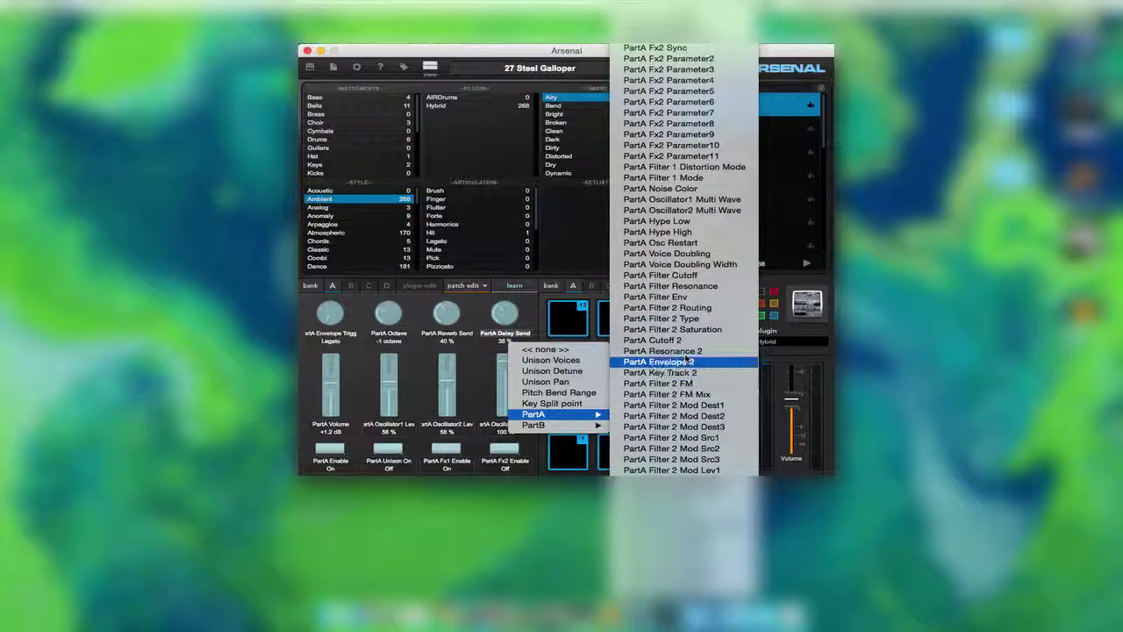
left_click(684, 352)
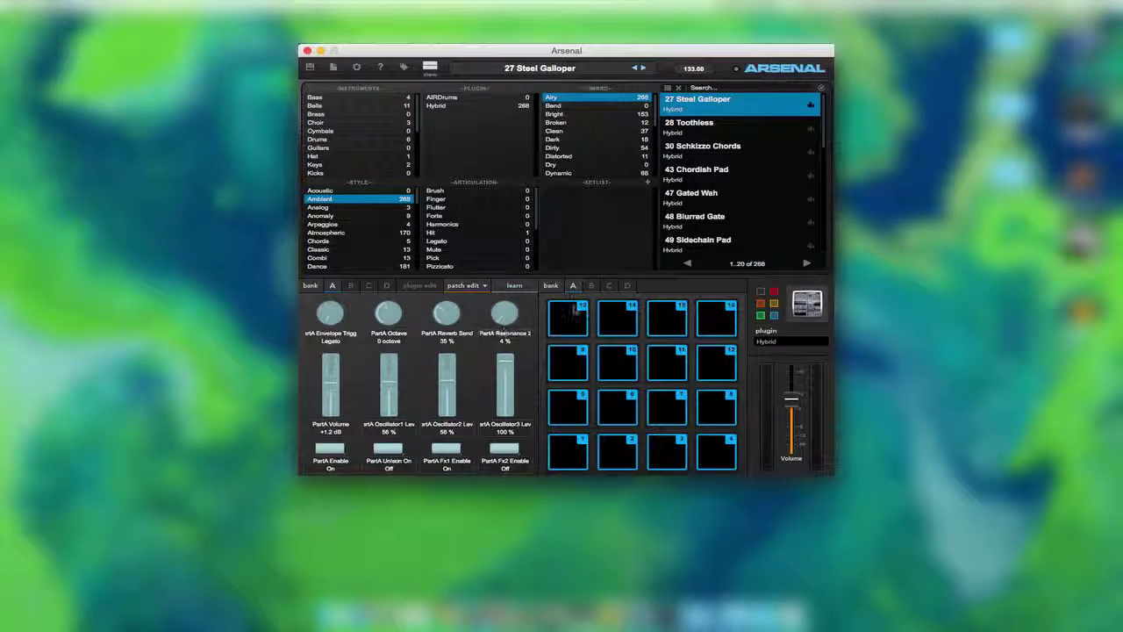
Step: Assign Unison Pan to the fourth fader and view the parameter choices for the third fader
left_click(507, 426)
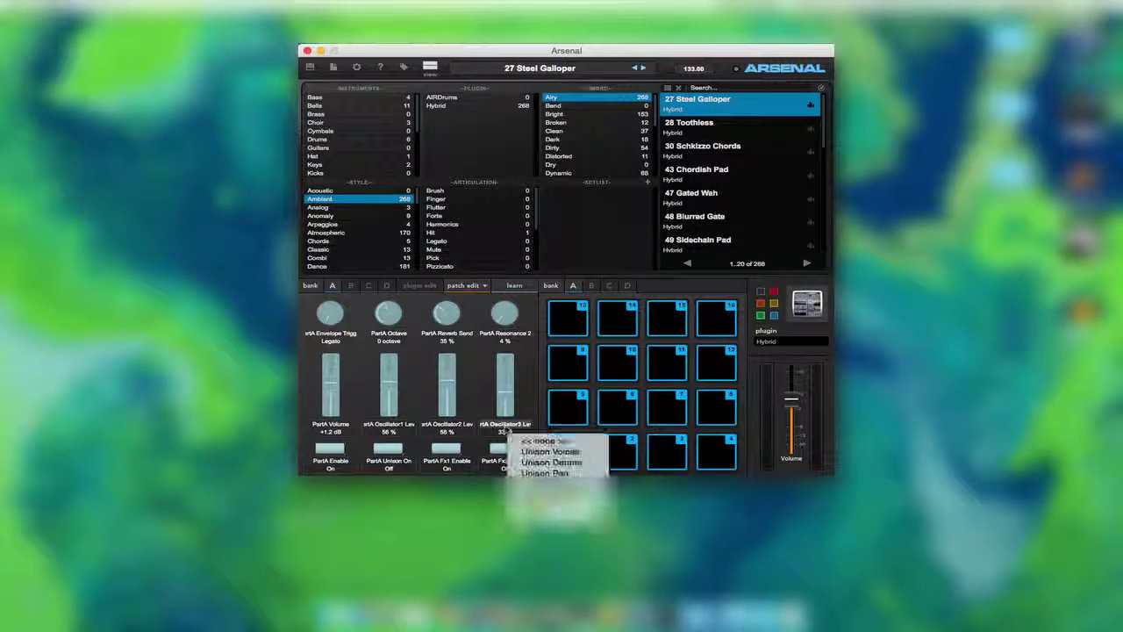
left_click(545, 473)
left_click(457, 428)
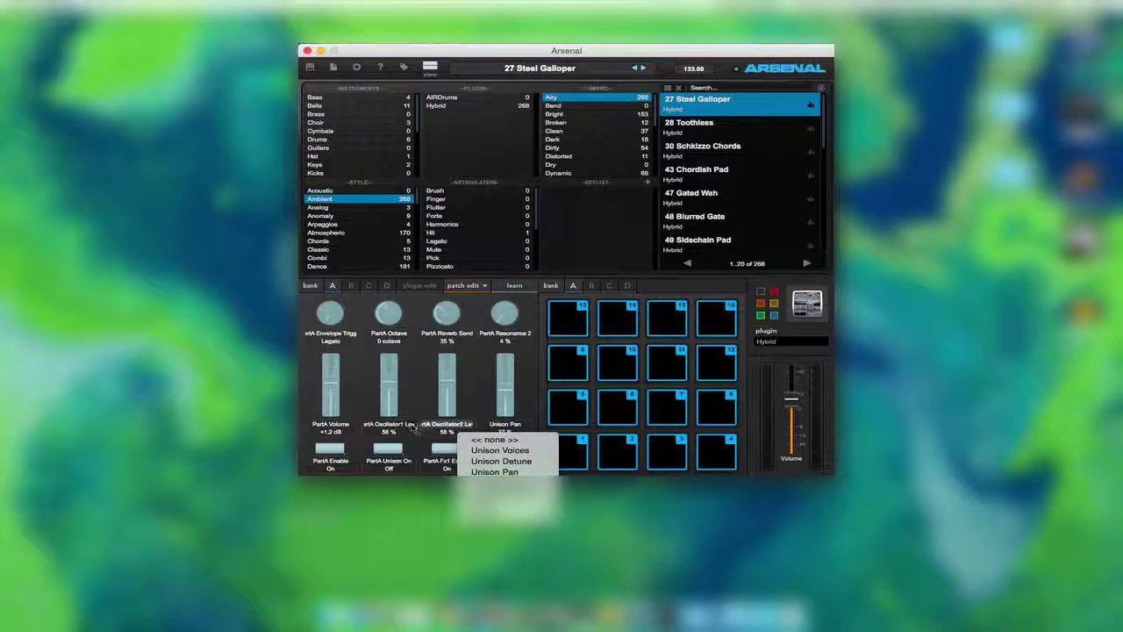
left_click(456, 428)
left_click(449, 427)
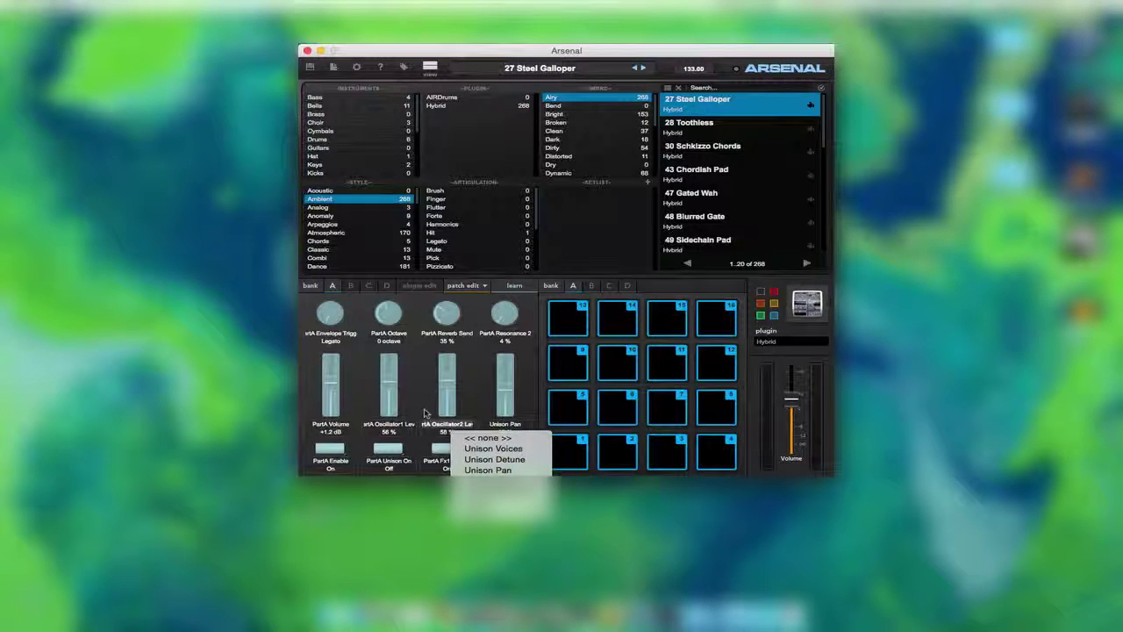
left_click(457, 295)
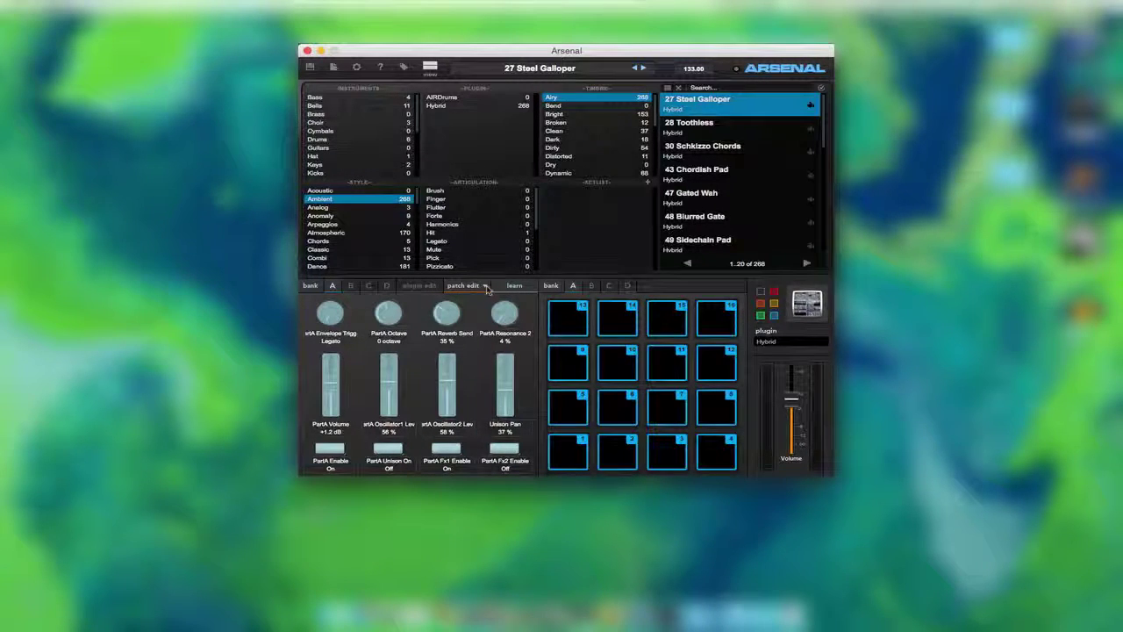
Step: Leave learn mode and view the patch edit options for copying and resetting controller mappings
left_click(466, 289)
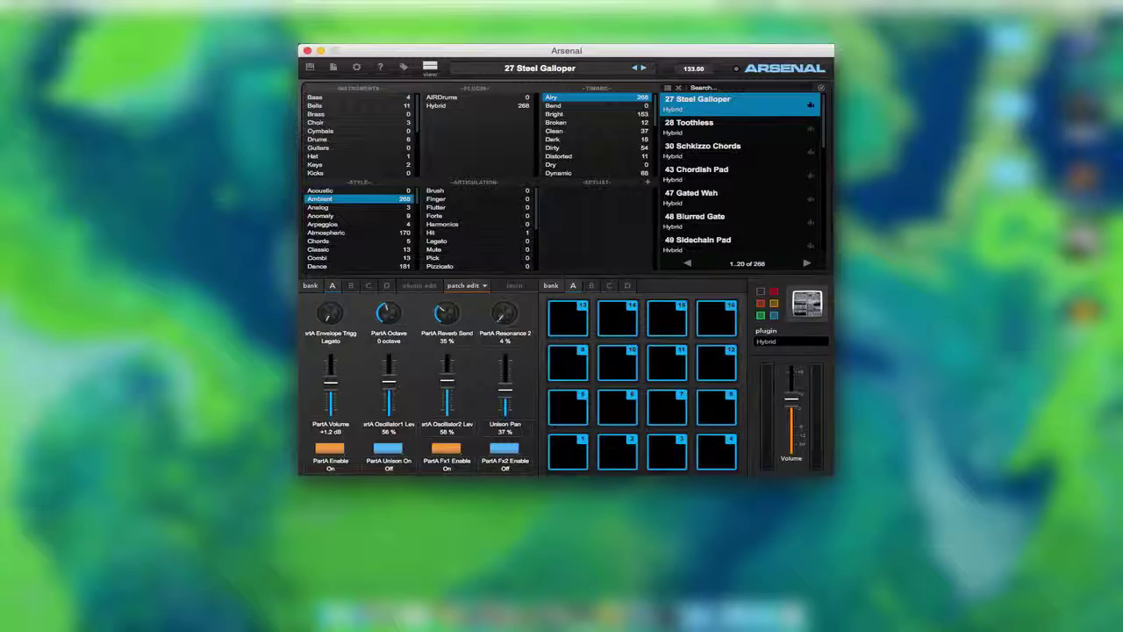
left_click(483, 287)
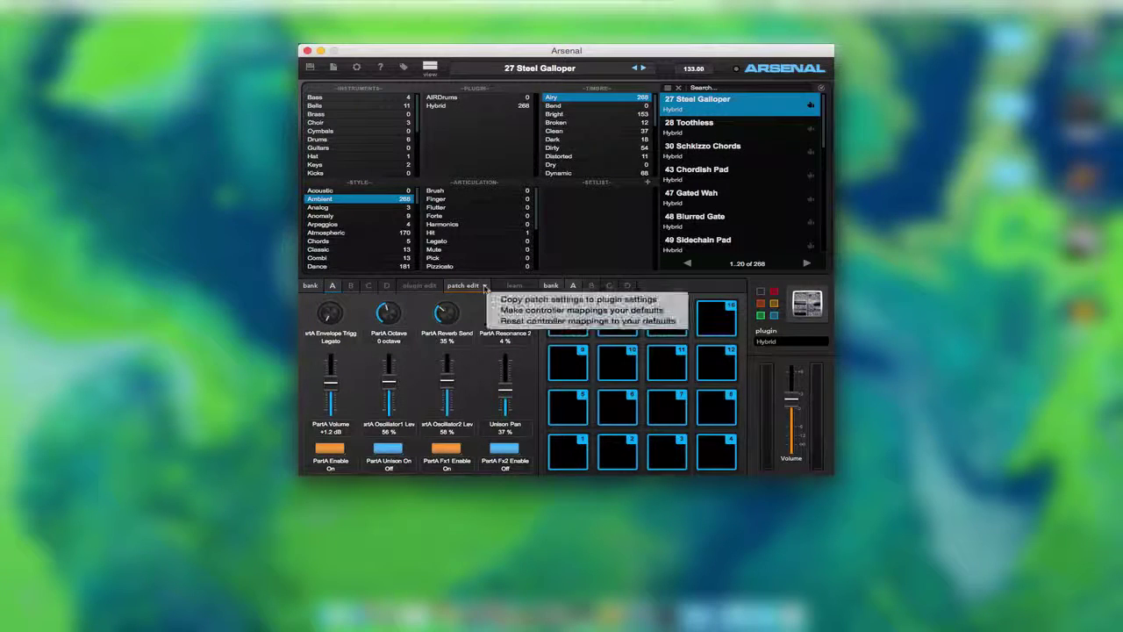
left_click(484, 287)
Step: Compare the control mappings between plugin edit and patch edit, ending on plugin edit
left_click(431, 286)
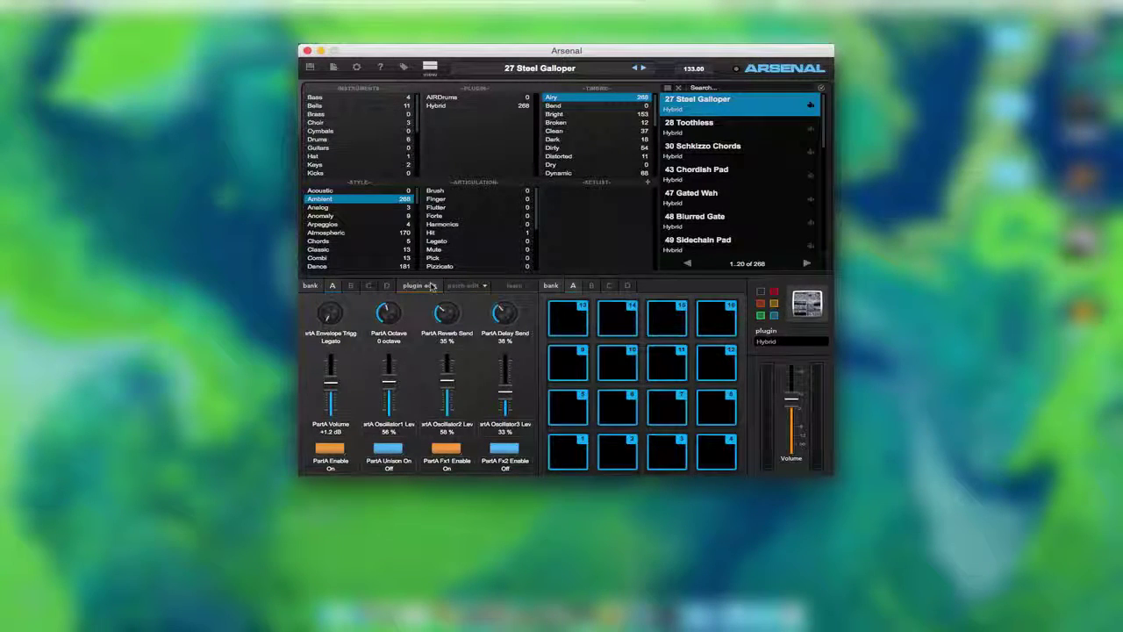
left_click(427, 287)
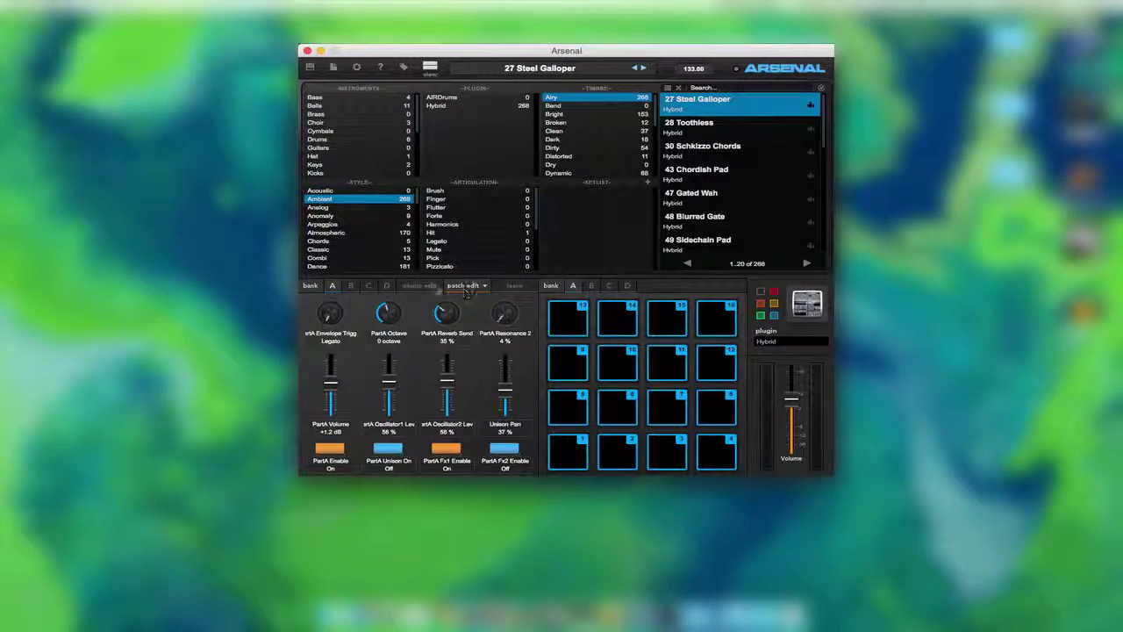
left_click(421, 287)
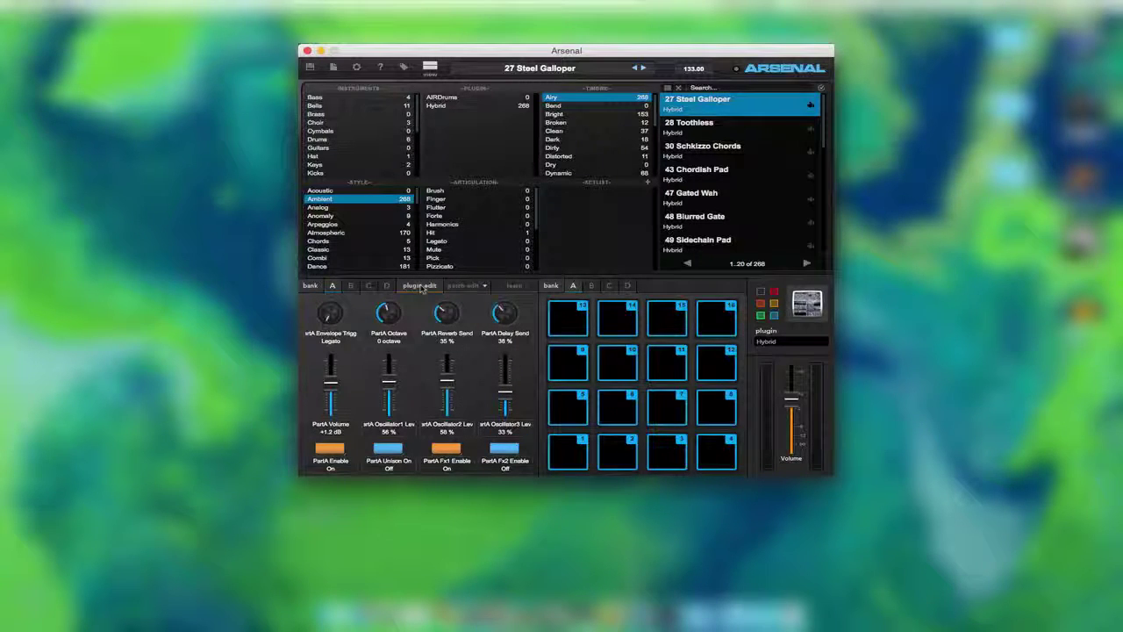
Step: Return to patch edit, preview the orange background colour for the controls and pads, and restore the black background
left_click(458, 287)
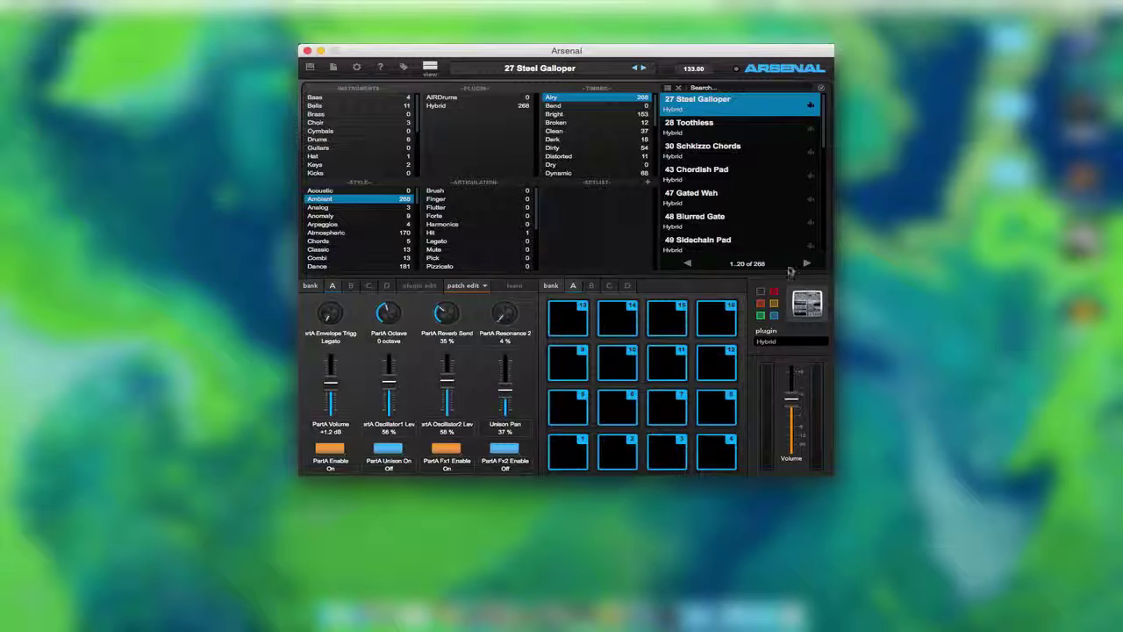
left_click(761, 302)
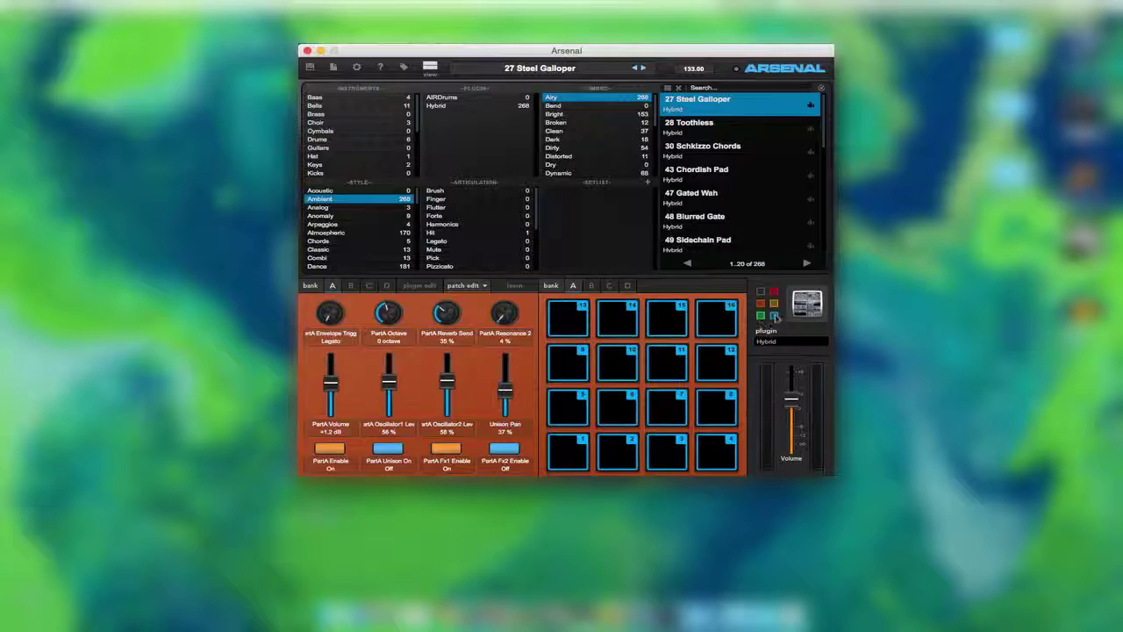
left_click(761, 291)
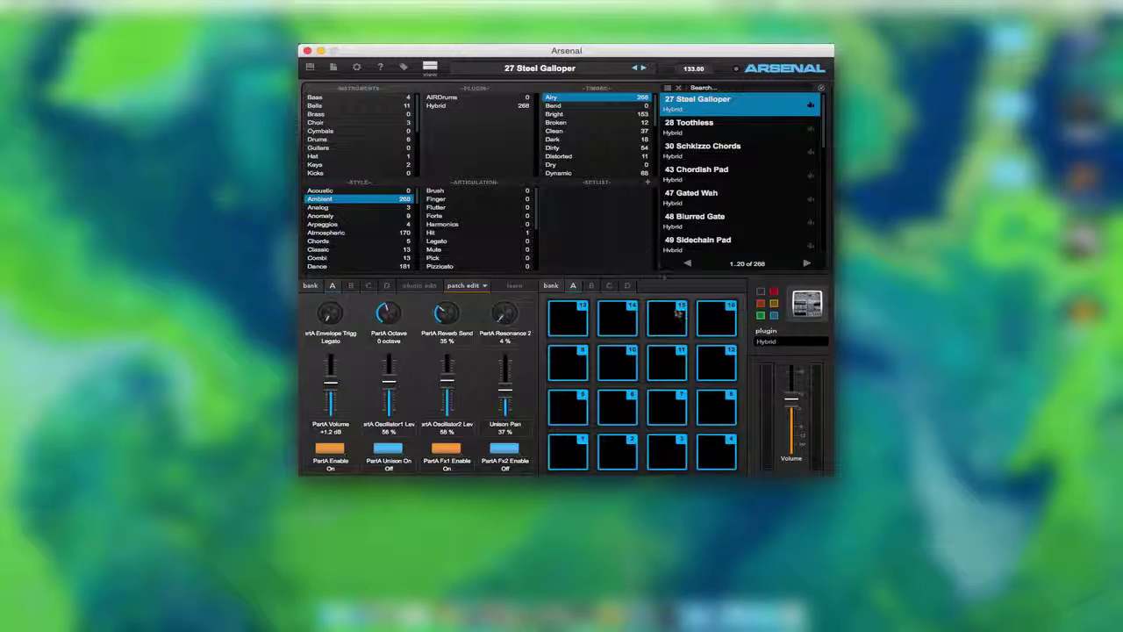
Step: Lower the master volume slightly, and step to the next patch and back to 27 Steel Galloper
mouse_move(791, 399)
left_mouse_down()
mouse_move(792, 364)
mouse_move(791, 409)
left_mouse_up()
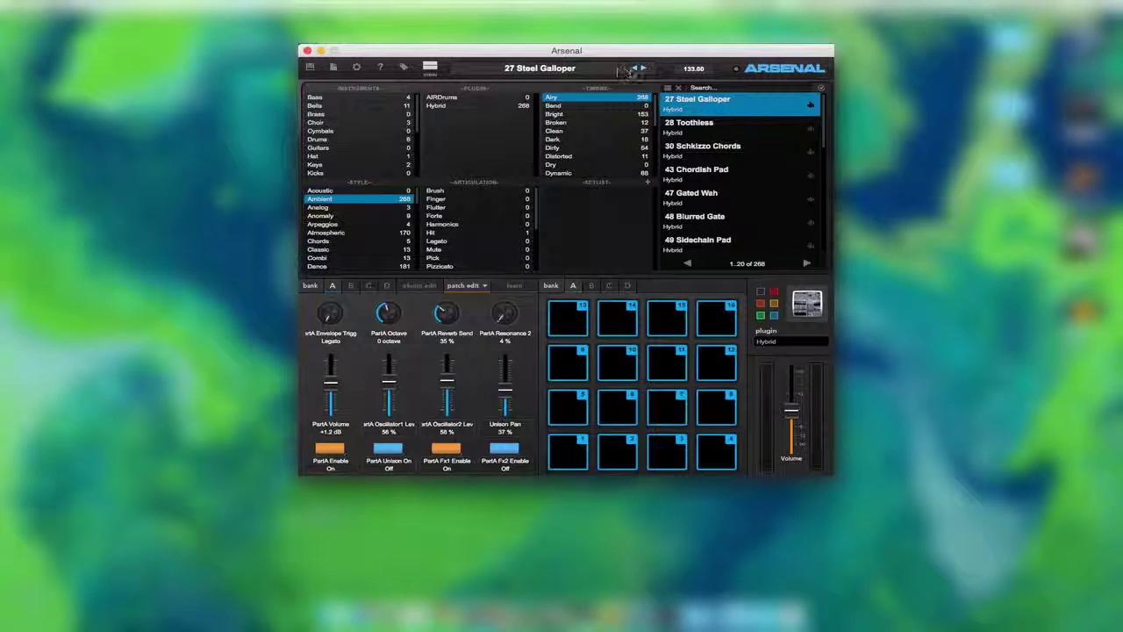
left_click(643, 67)
left_click(634, 67)
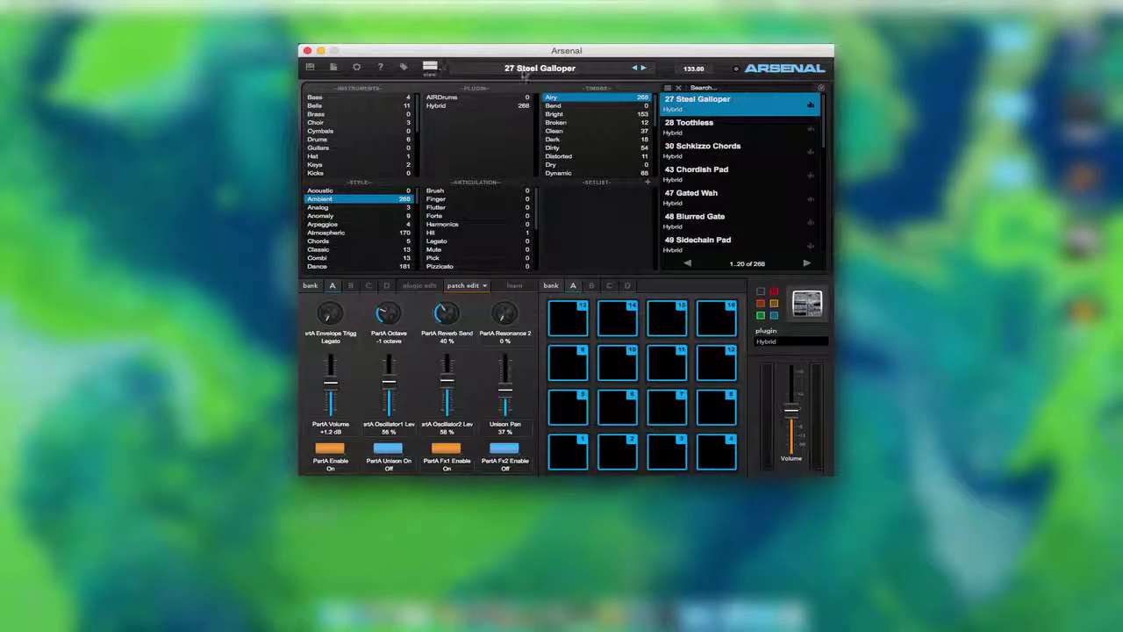
Step: Cycle through the controls-only, browser-only and full window layouts, ending on the full view of browser and controls
left_click(430, 68)
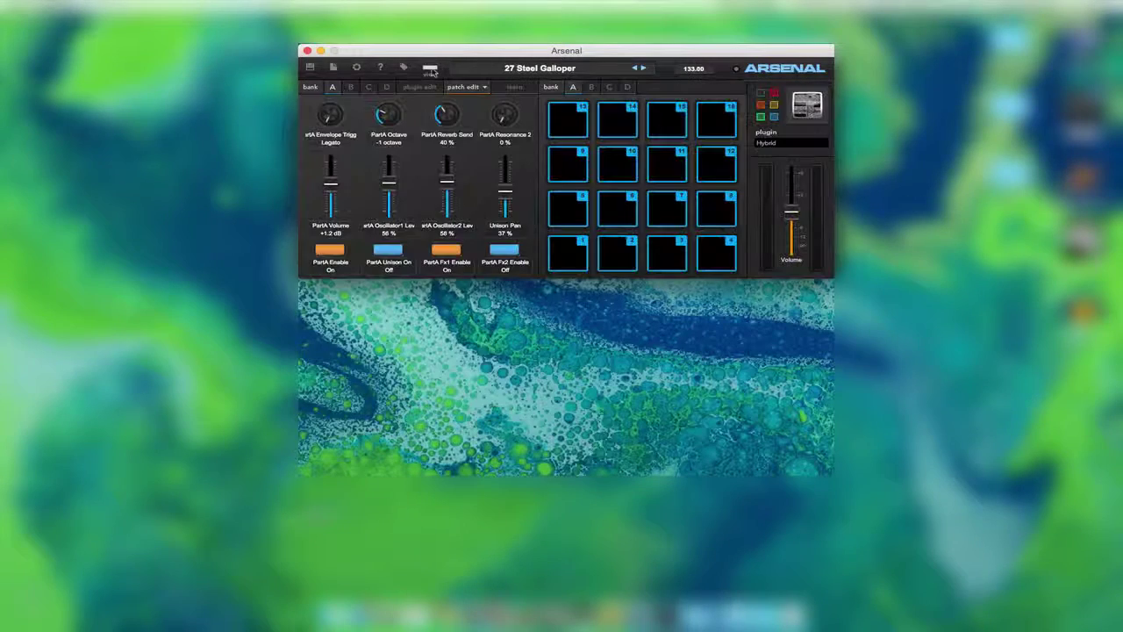
left_click(430, 68)
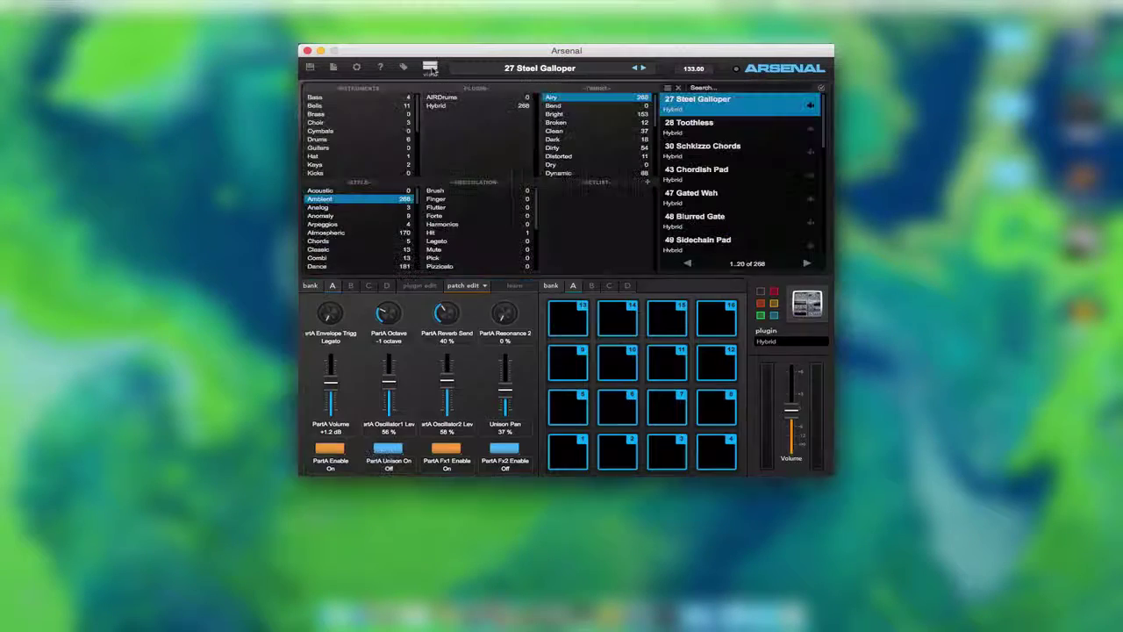
left_click(430, 68)
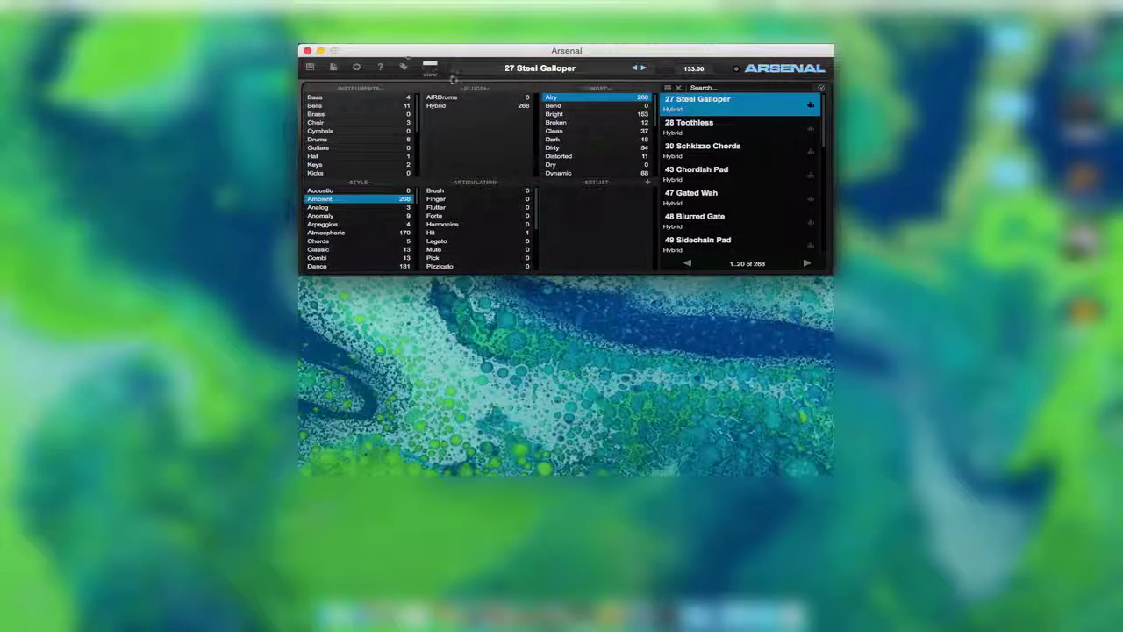
left_click(430, 67)
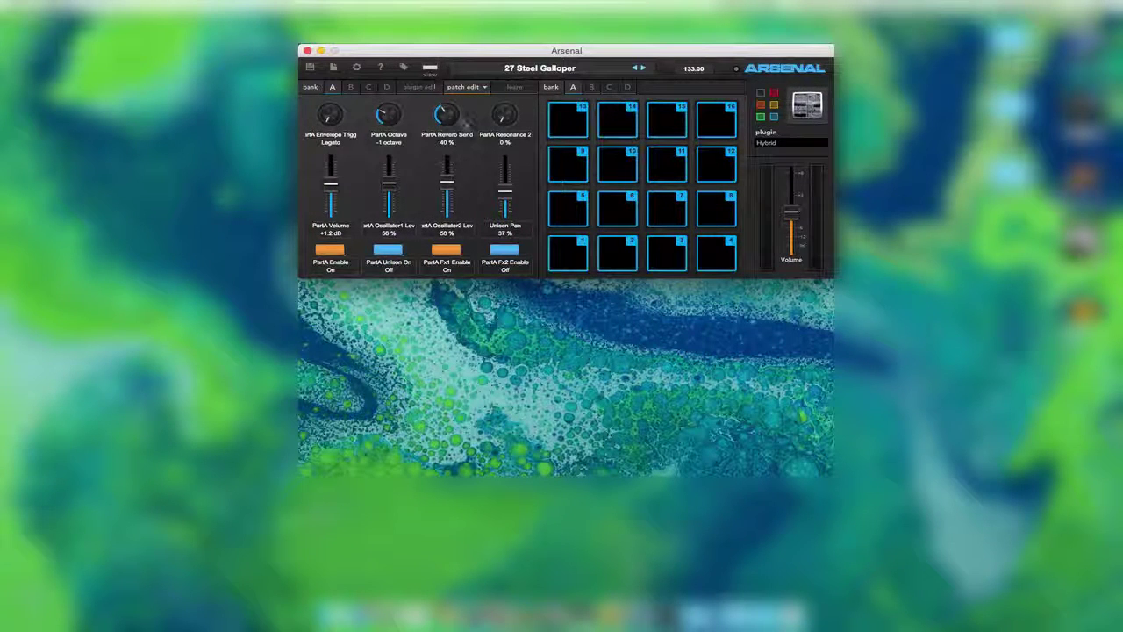
left_click(428, 67)
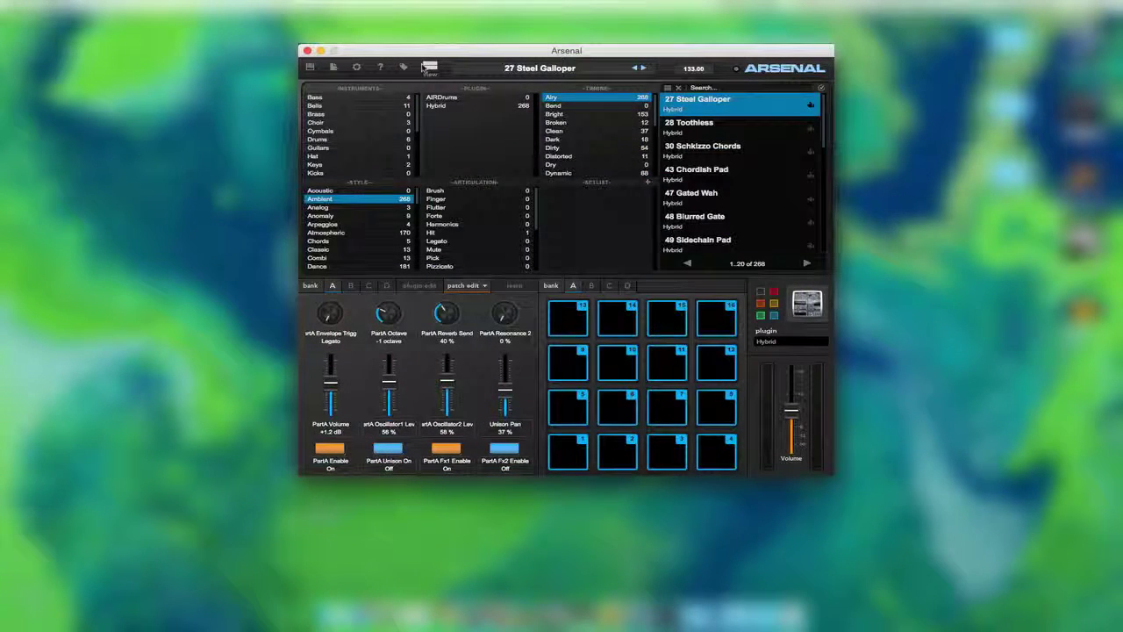
Step: Toggle tag editing off and on to compare the browser display, leaving tag editing enabled for 27 Steel Galloper
left_click(403, 68)
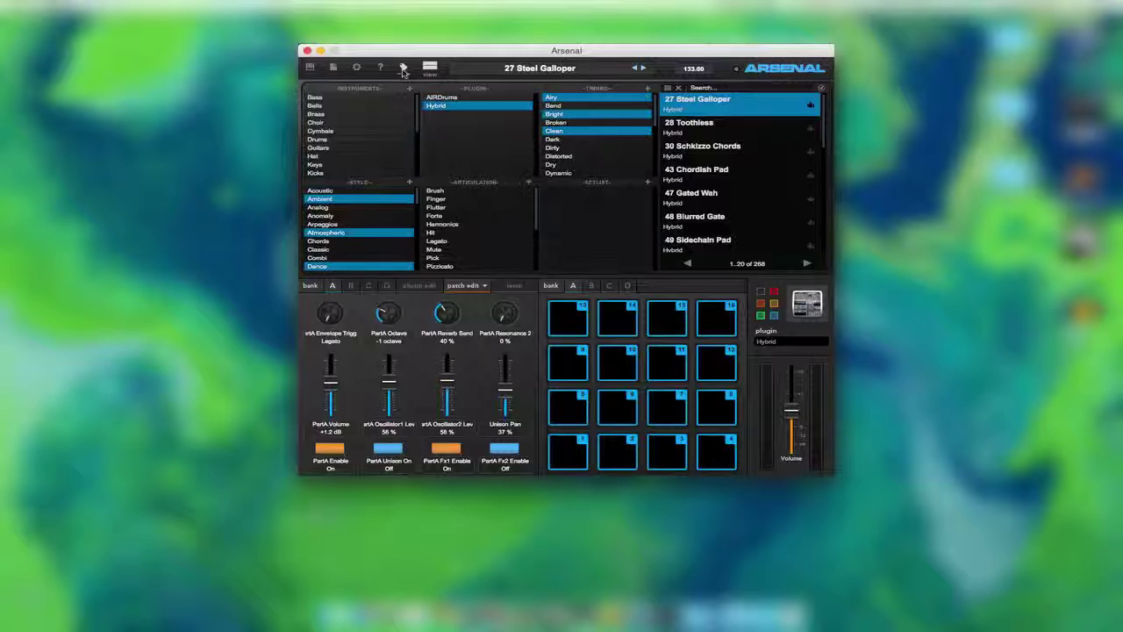
left_click(404, 70)
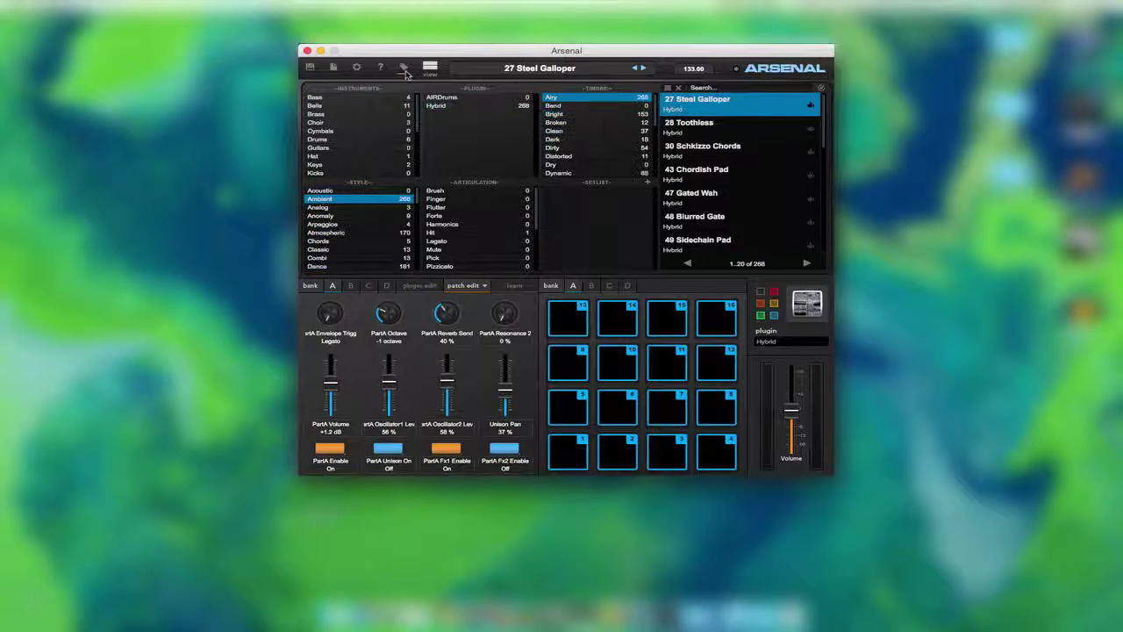
left_click(405, 71)
left_click(405, 73)
left_click(405, 73)
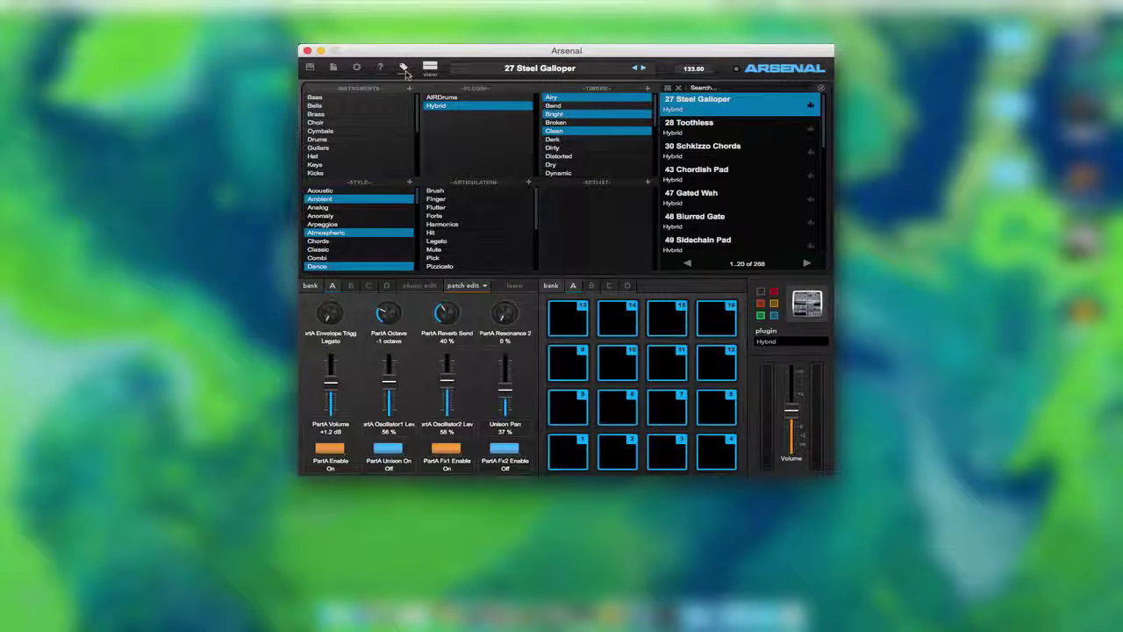
Step: Load 28 Toothless and move down the patch list to 48 Blurred Gate to compare the tags of each patch
left_click(693, 124)
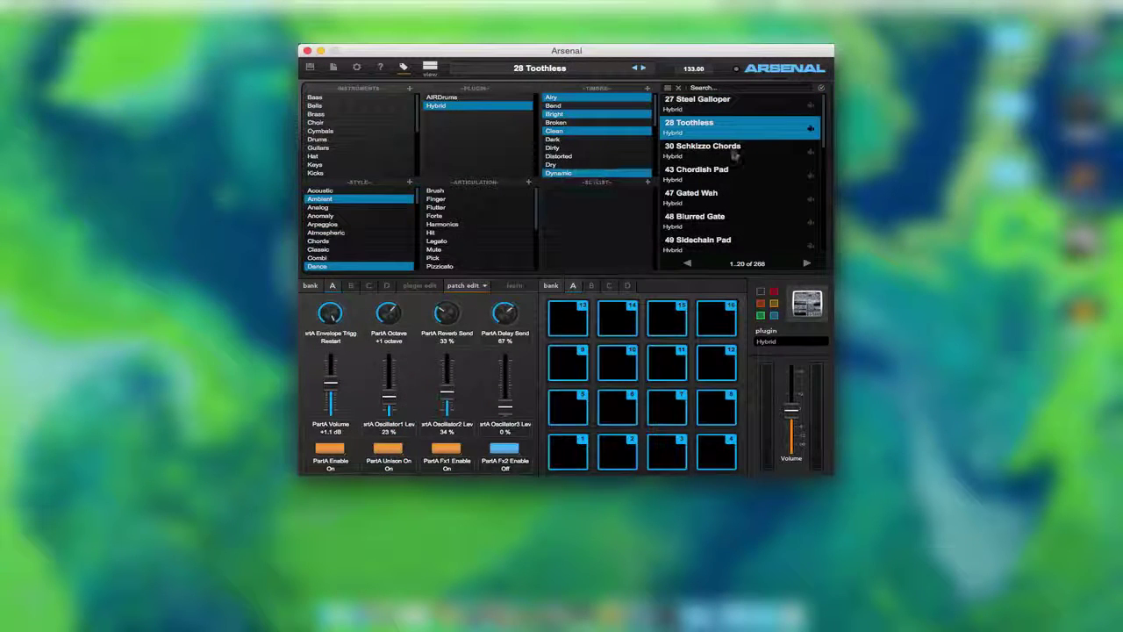
left_click(733, 156)
key("Down")
key("Down")
key("Down")
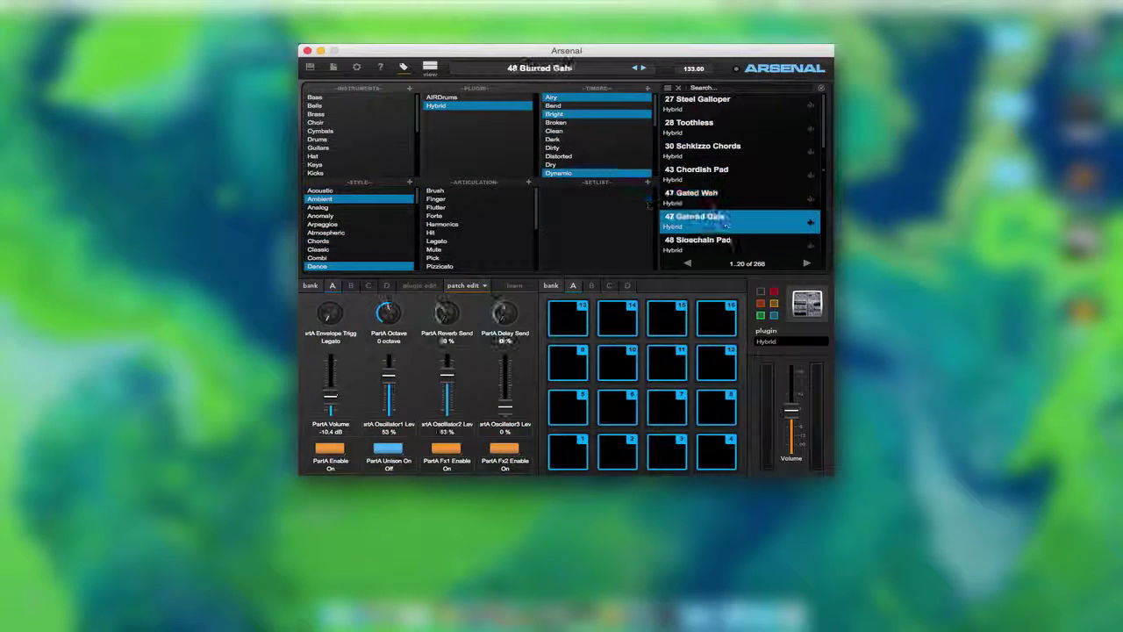
Step: View the program's version information, and open the audio and MIDI I/O settings
left_click(383, 70)
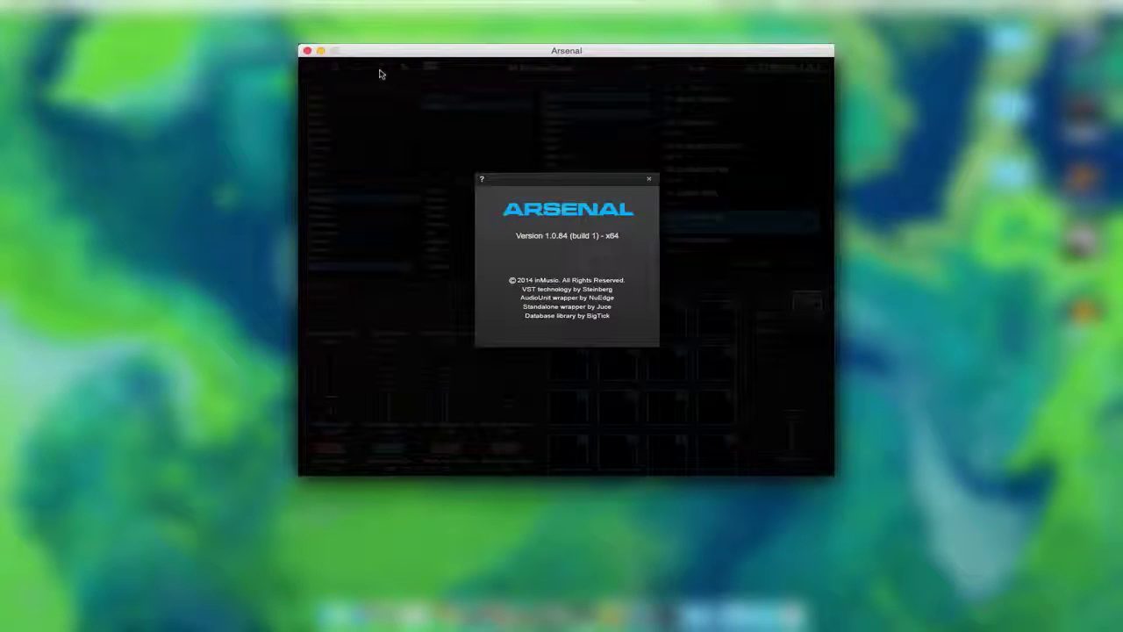
left_click(649, 179)
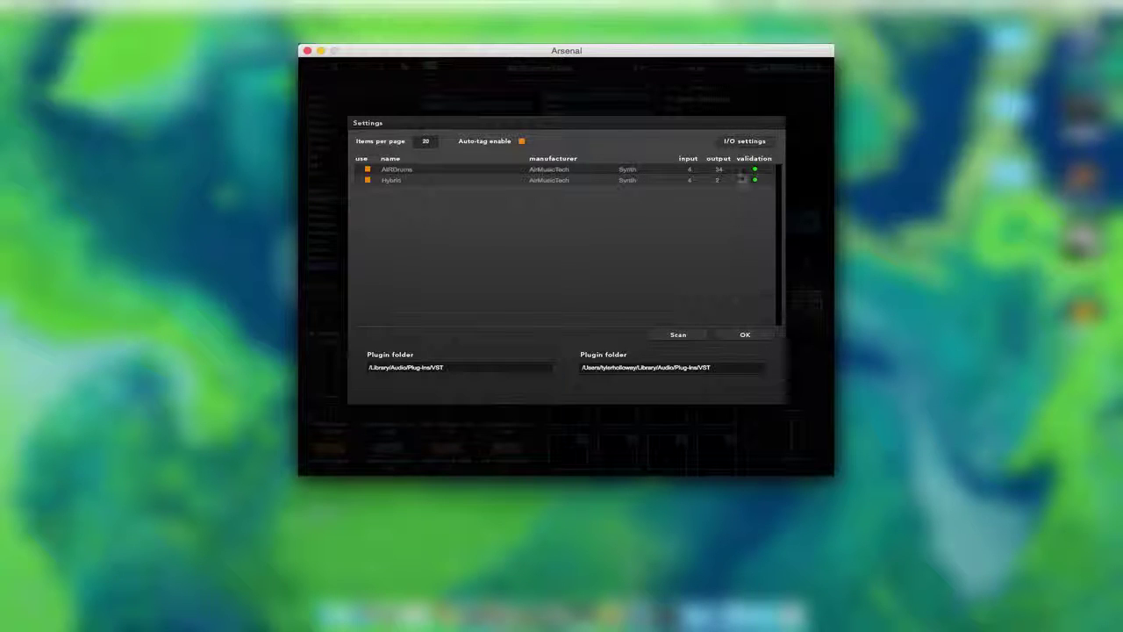
left_click(748, 143)
Step: Examine the audio output, input, sample rate and buffer size settings, keeping Built-in Output as the output
left_click(579, 117)
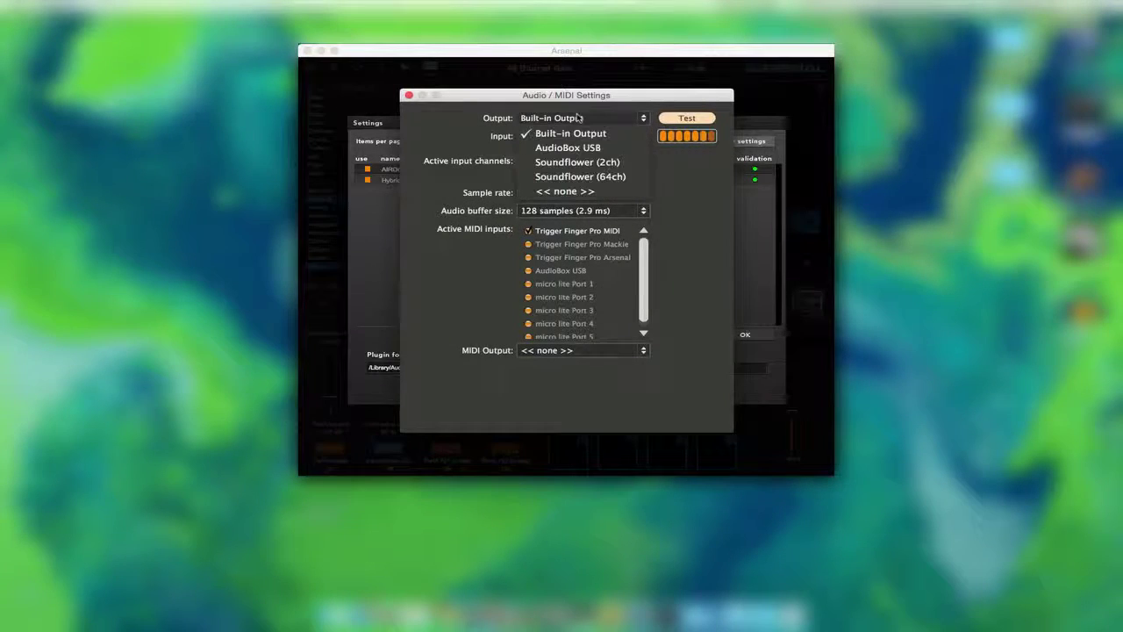
left_click(579, 117)
left_click(572, 136)
left_click(573, 138)
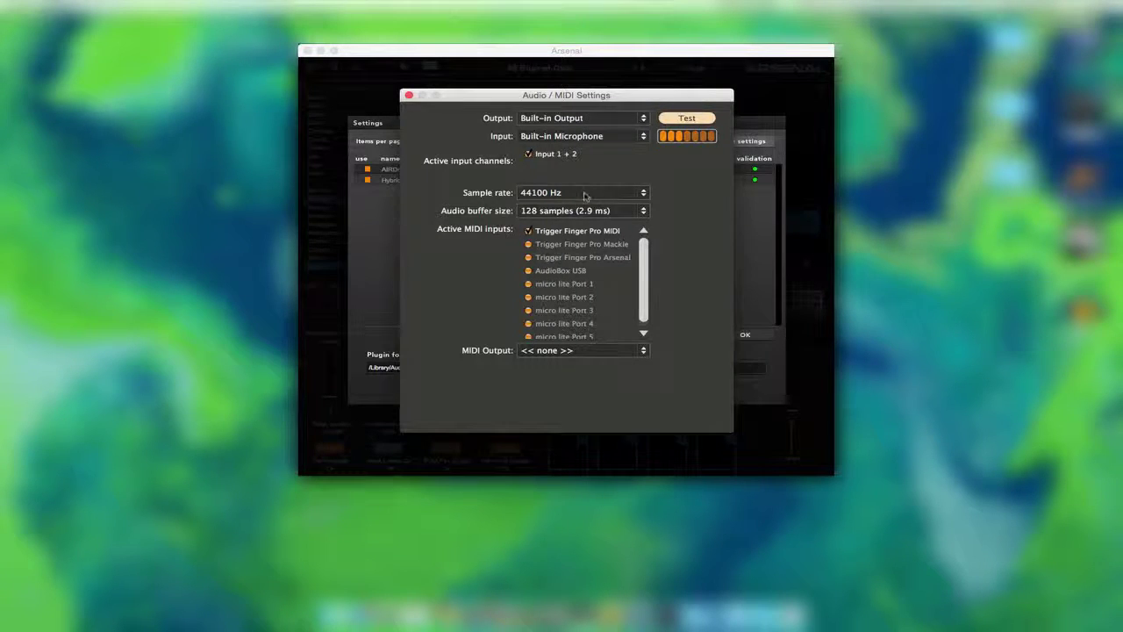
left_click(543, 192)
left_click(551, 209)
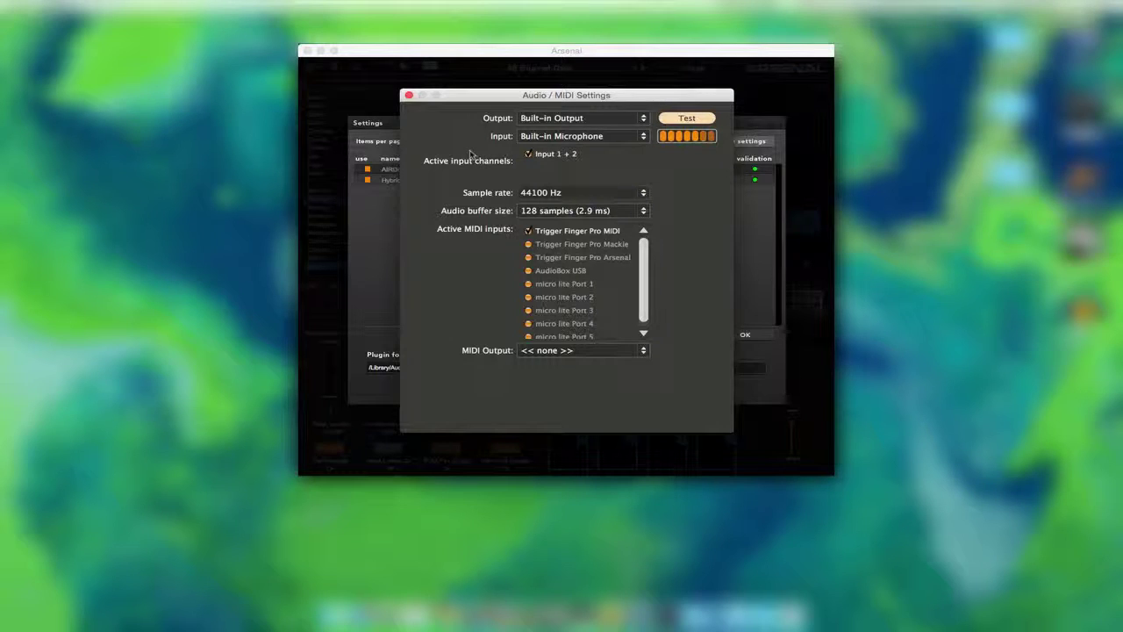
left_click(547, 119)
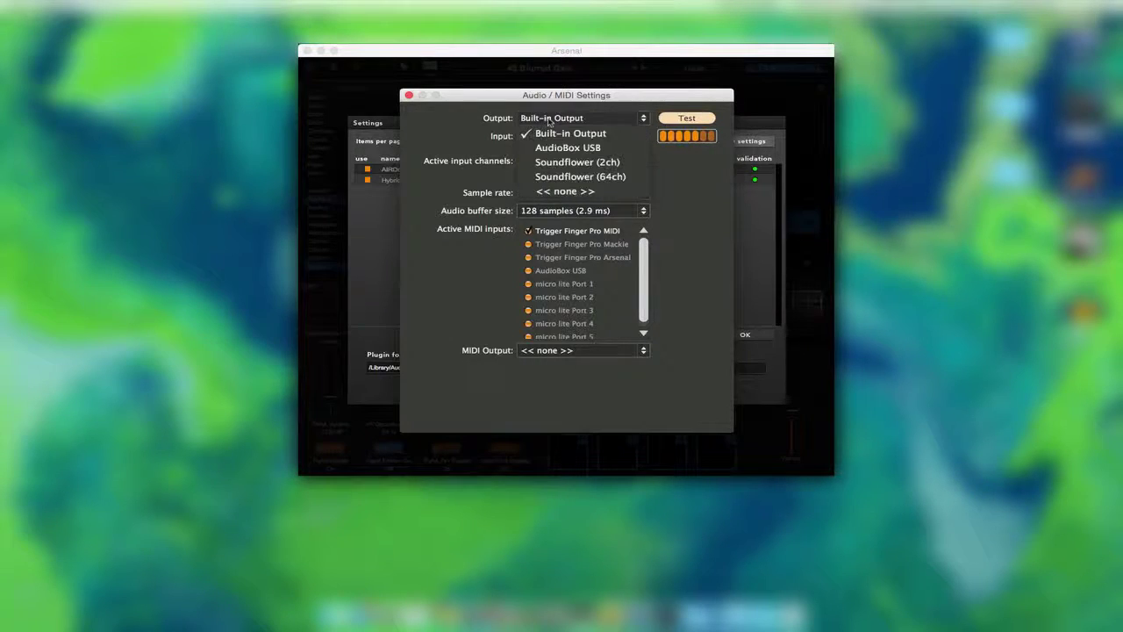
left_click(553, 134)
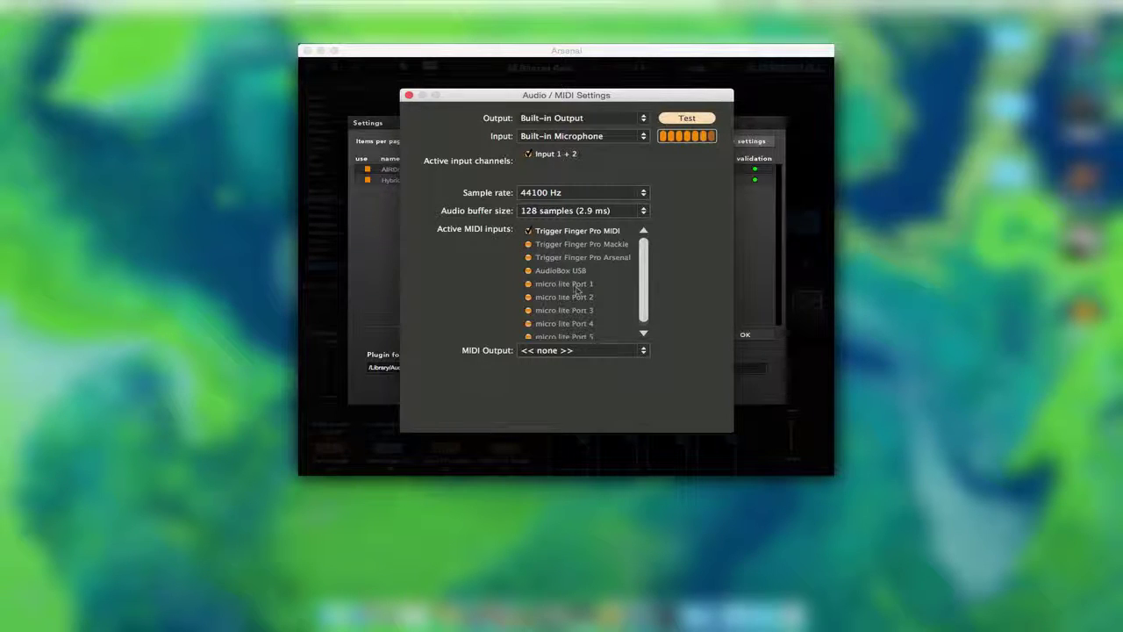
Step: Examine the active MIDI inputs and MIDI output choices, and play the audio output test
scroll(563, 268, "down", 1)
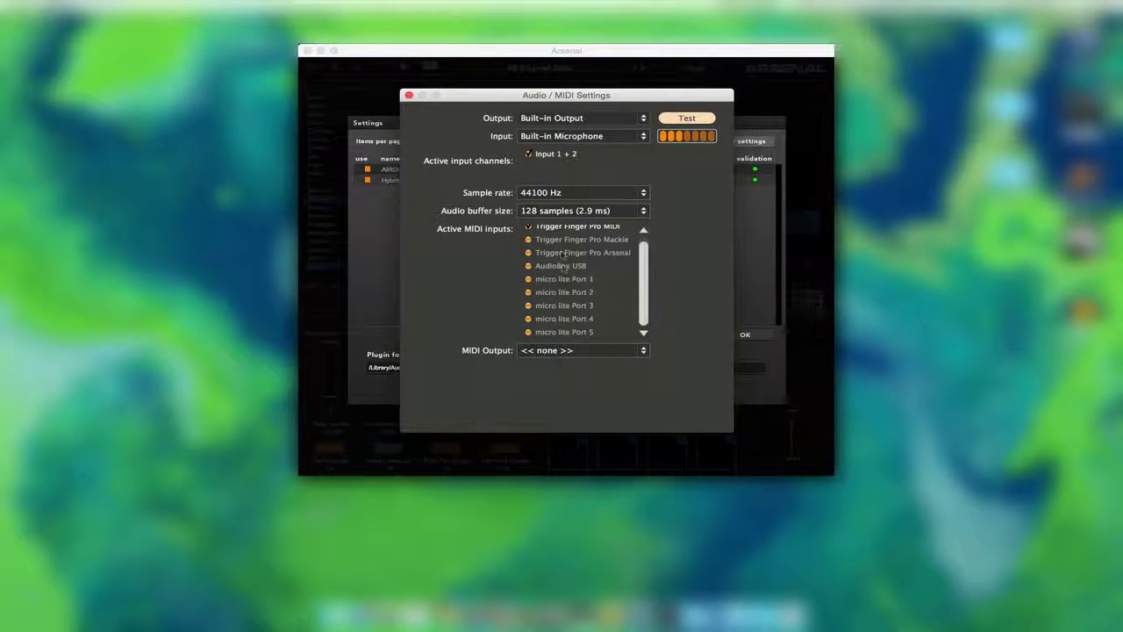
left_click(571, 351)
left_click(566, 351)
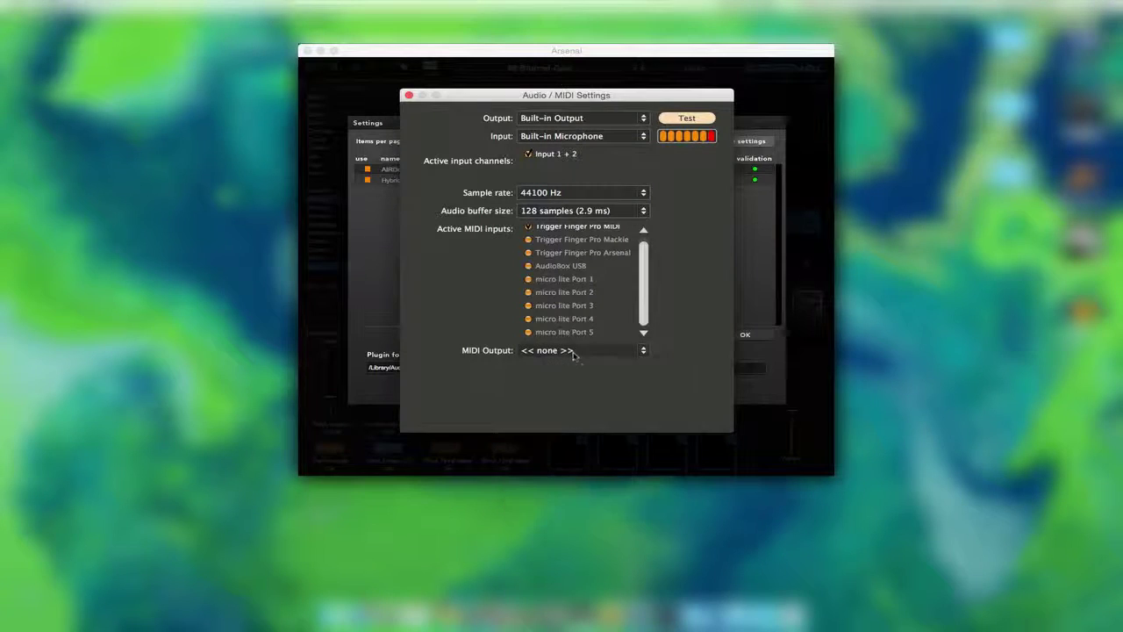
left_click(677, 121)
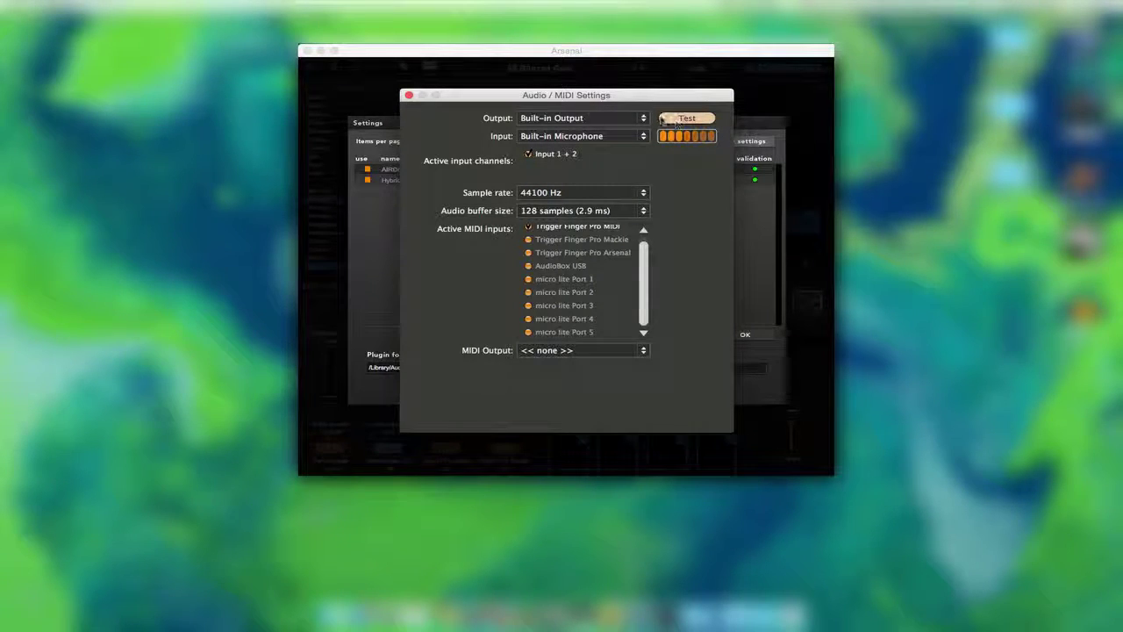
Step: View the sample rates while keeping 44100 Hz, and set the audio buffer size to 736 samples
left_click(583, 195)
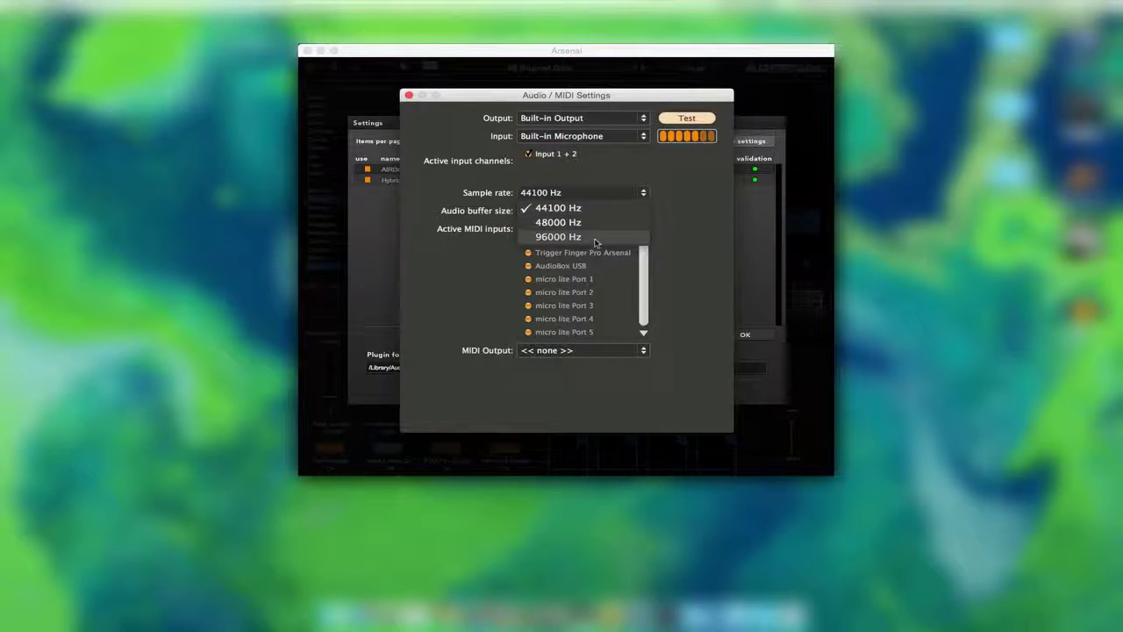
left_click(561, 208)
left_click(583, 211)
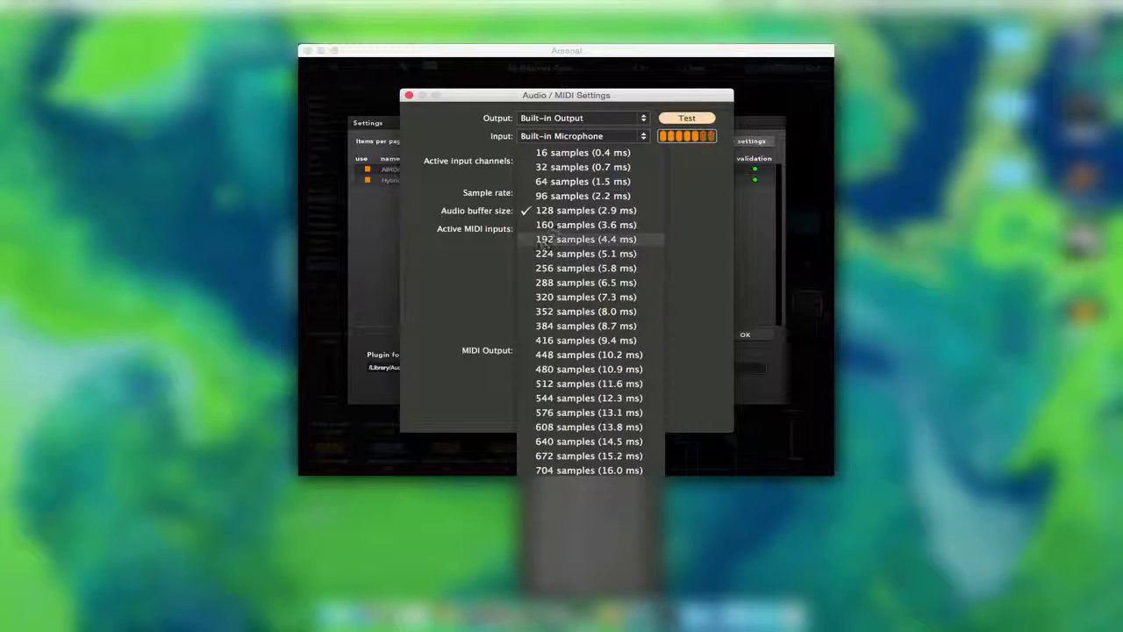
left_click(583, 485)
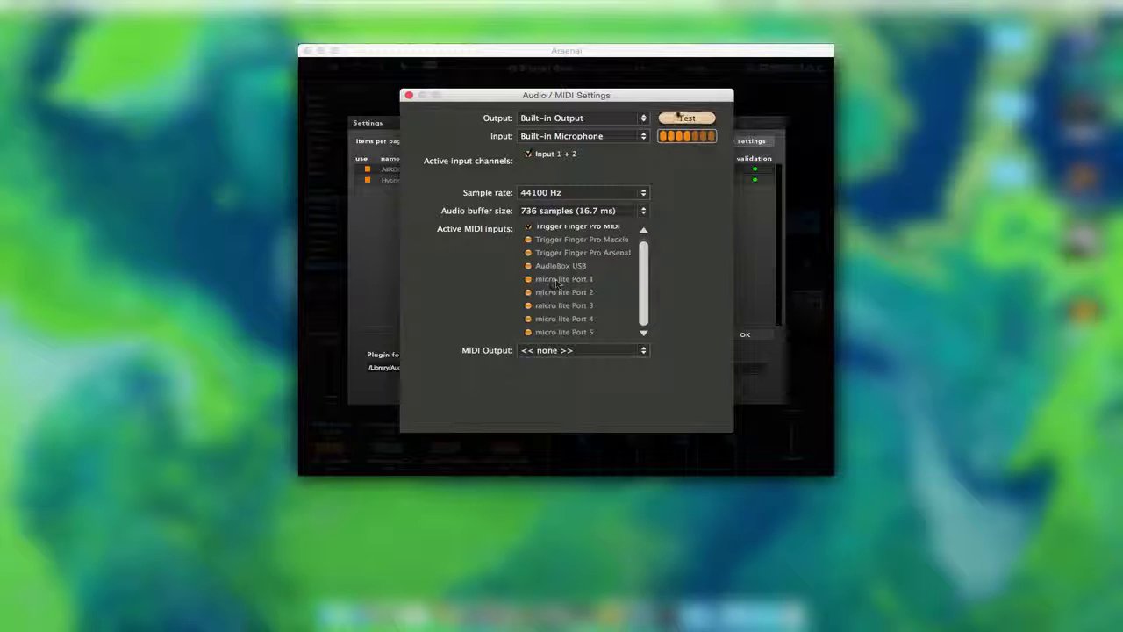
Step: Set the audio buffer size to 16 samples and play the audio output test
left_click(566, 210)
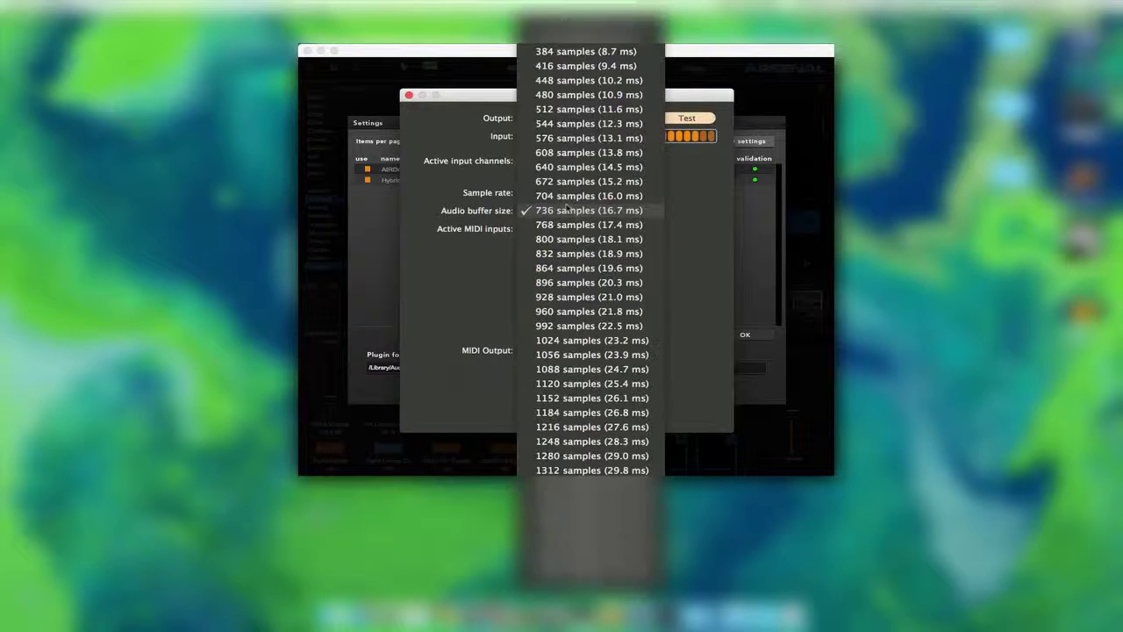
left_click(582, 23)
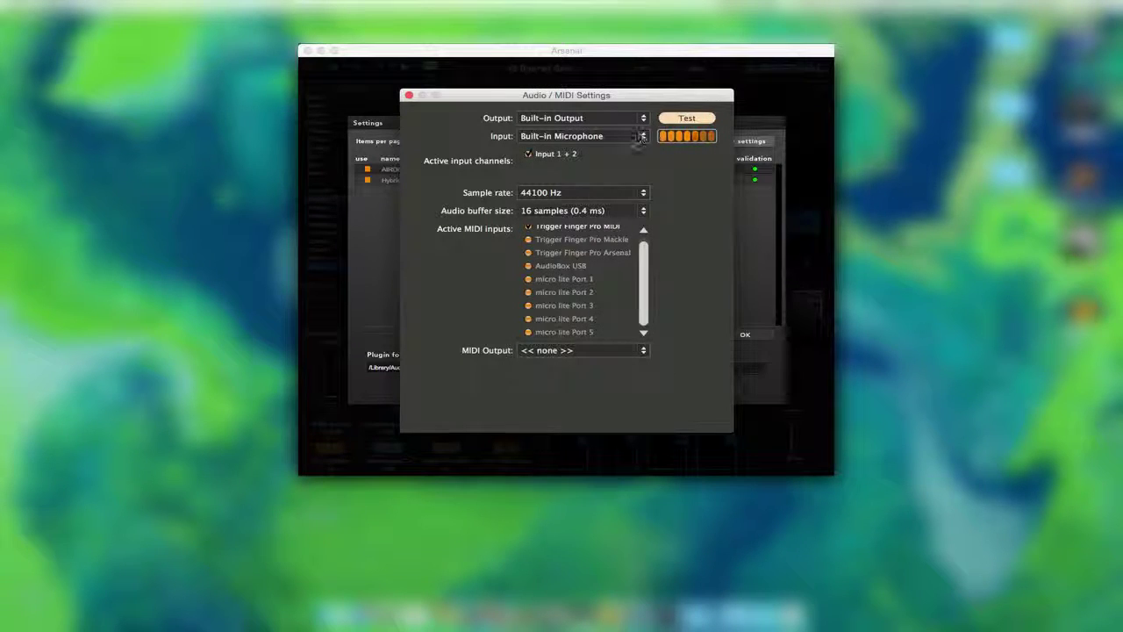
left_click(681, 115)
Step: Set the audio buffer size to 128 samples and close the audio/MIDI and plugin settings
left_click(597, 214)
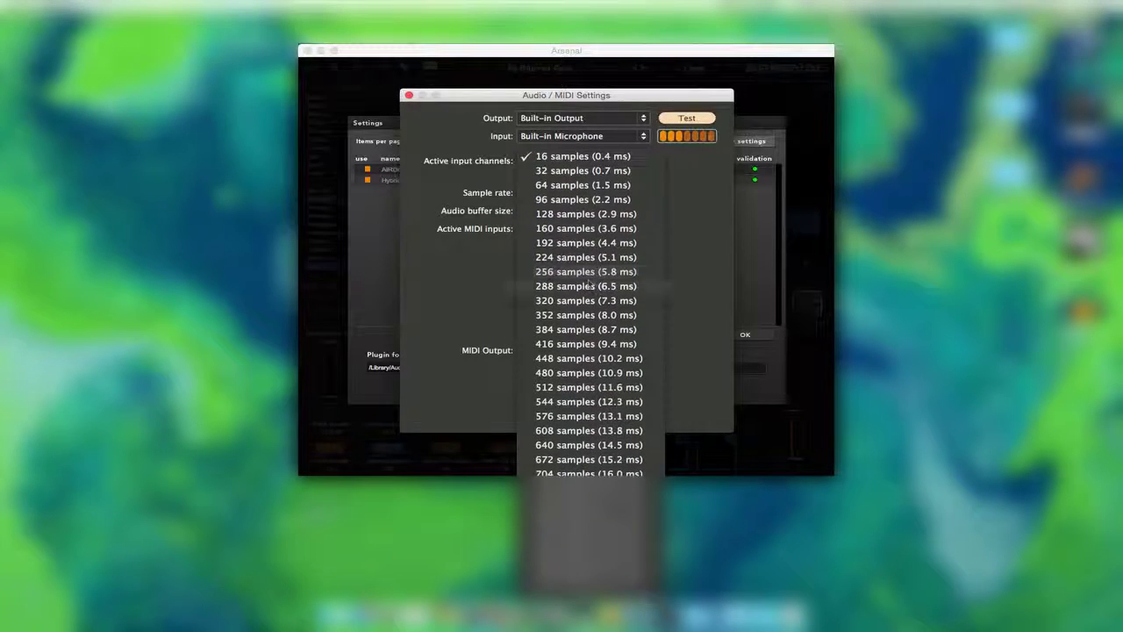
left_click(586, 214)
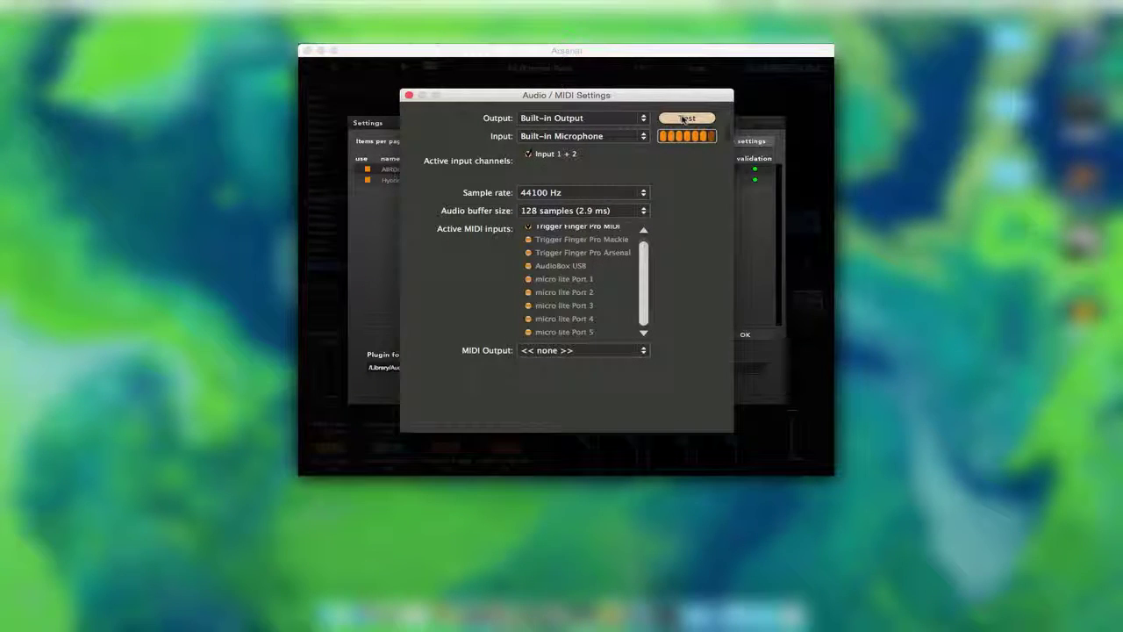
left_click(409, 95)
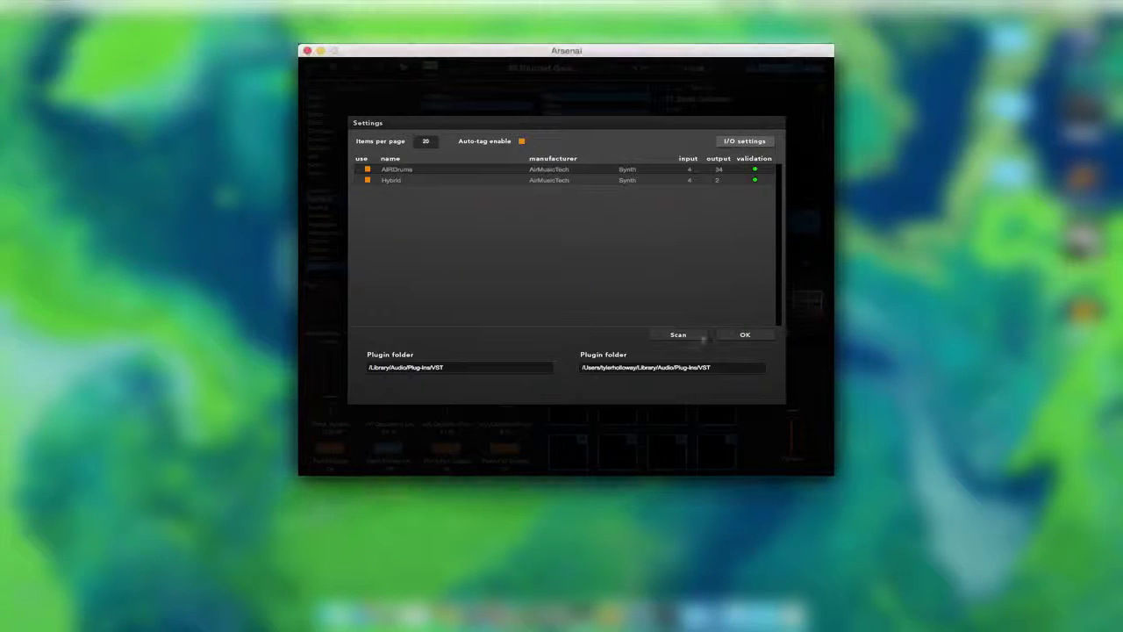
left_click(742, 334)
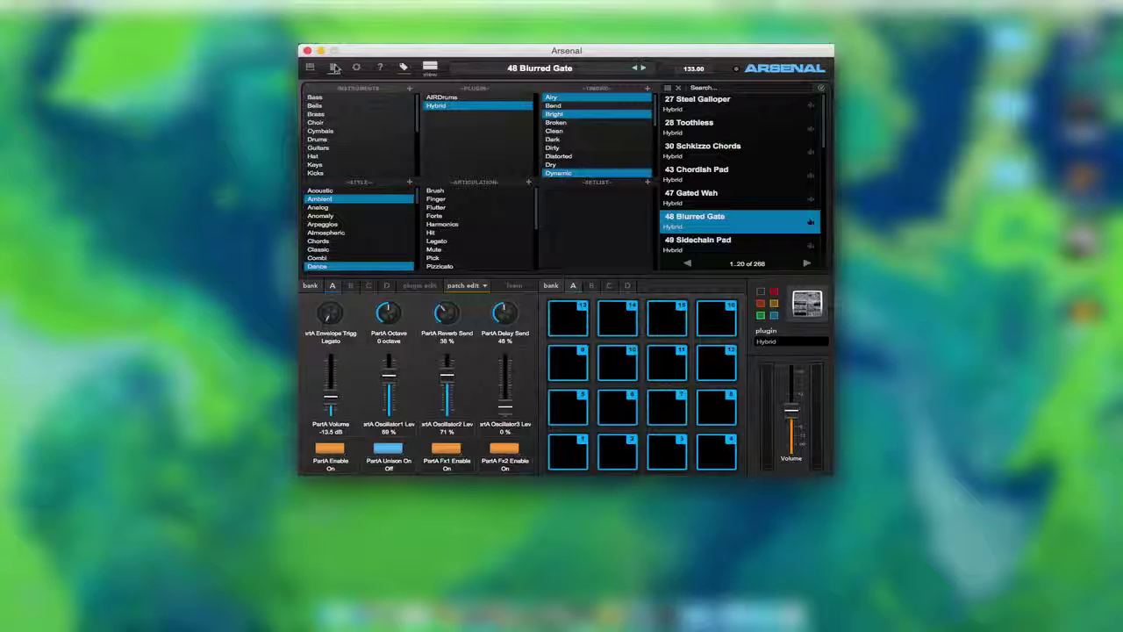
Step: Examine the load options for setlists, plugin maps, backups and sequences into hardware
left_click(333, 67)
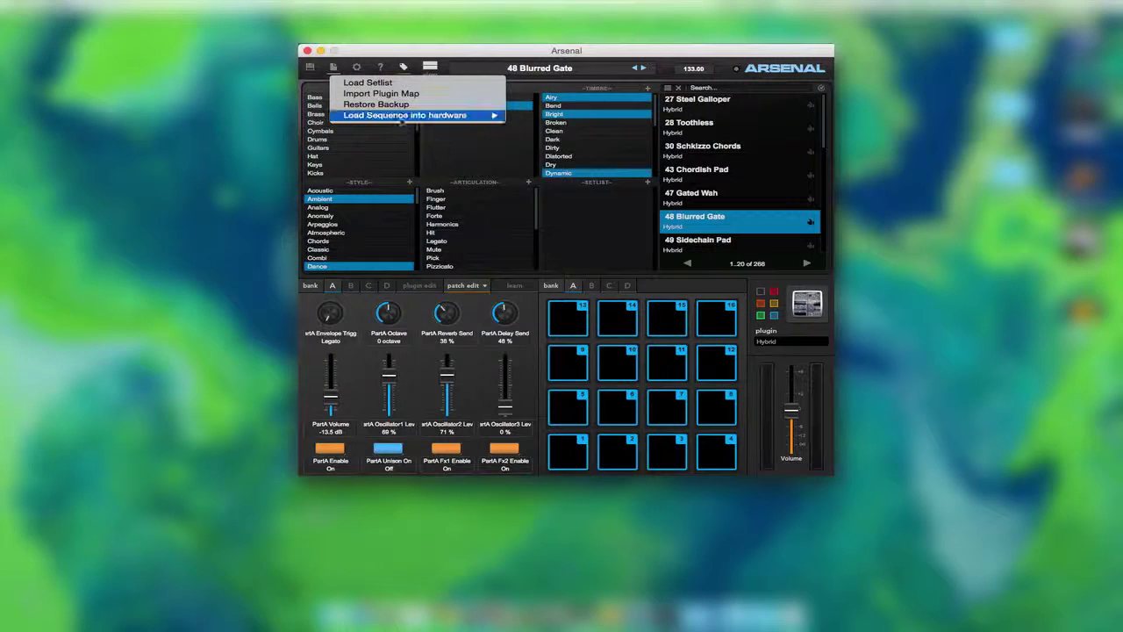
mouse_move(400, 117)
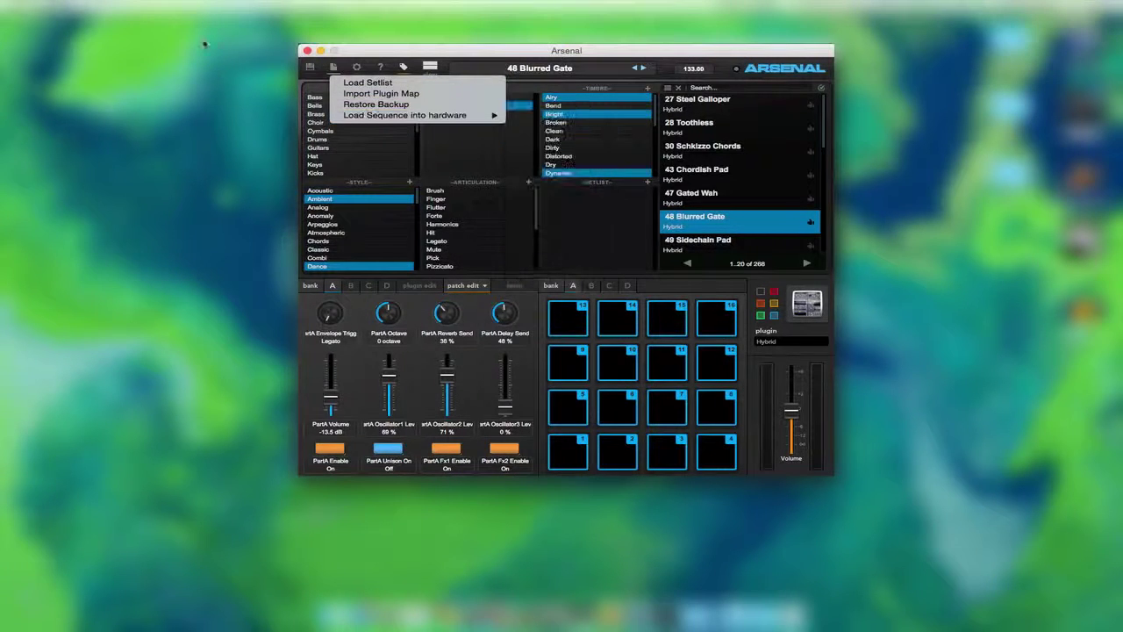
left_click(311, 70)
Step: Examine the save options for plugin maps, backups and hardware sequences, including the list of sequence slots
left_click(311, 67)
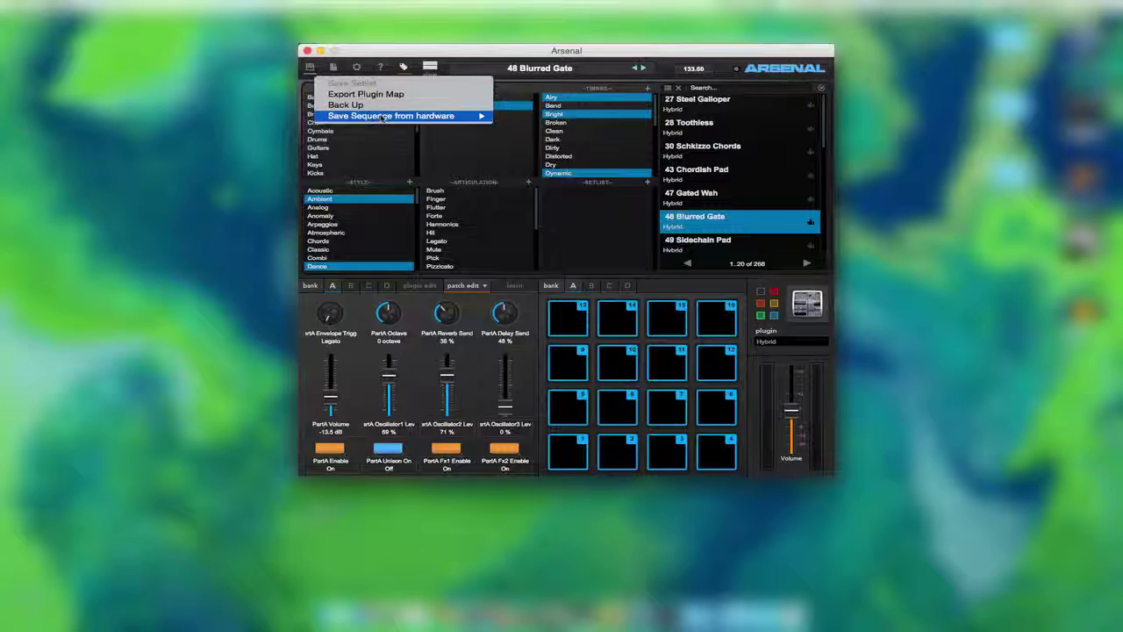
mouse_move(392, 120)
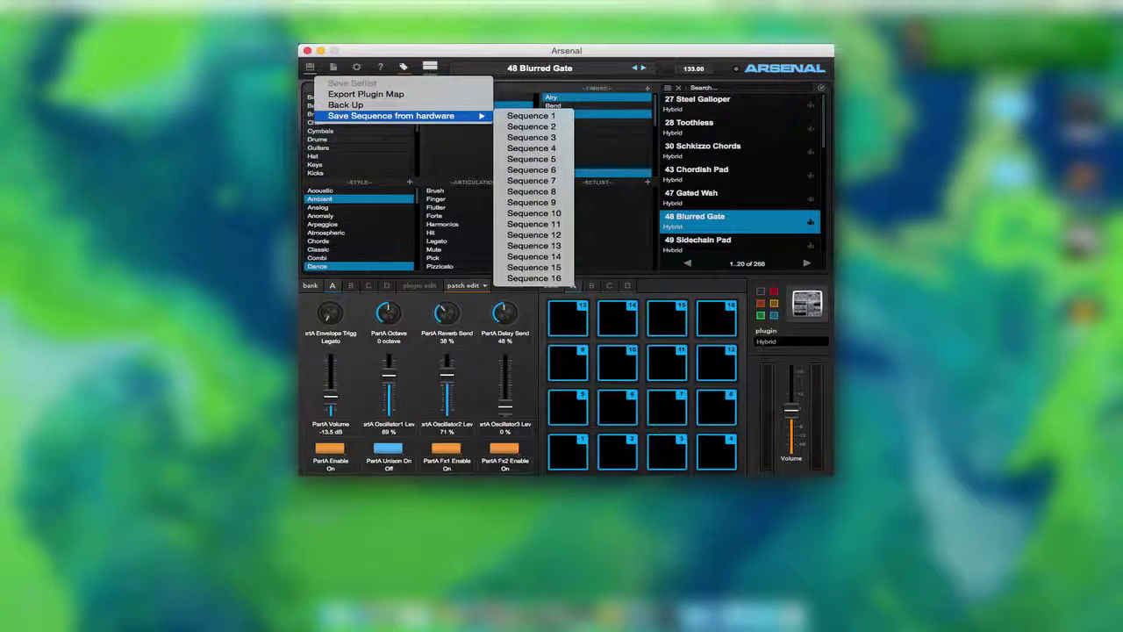
key("Escape")
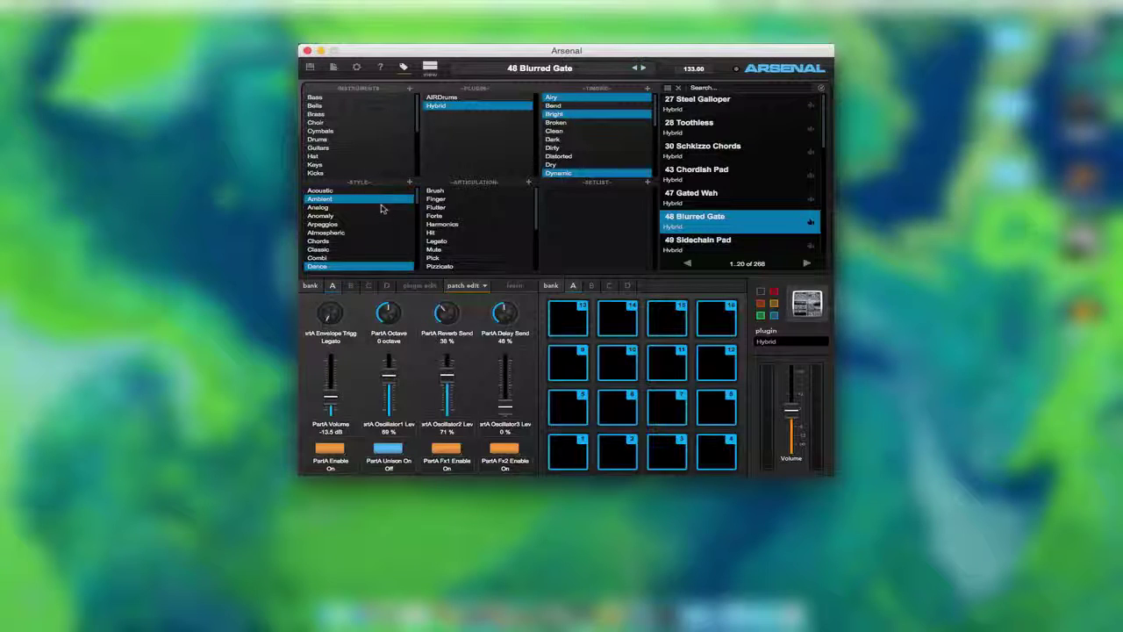